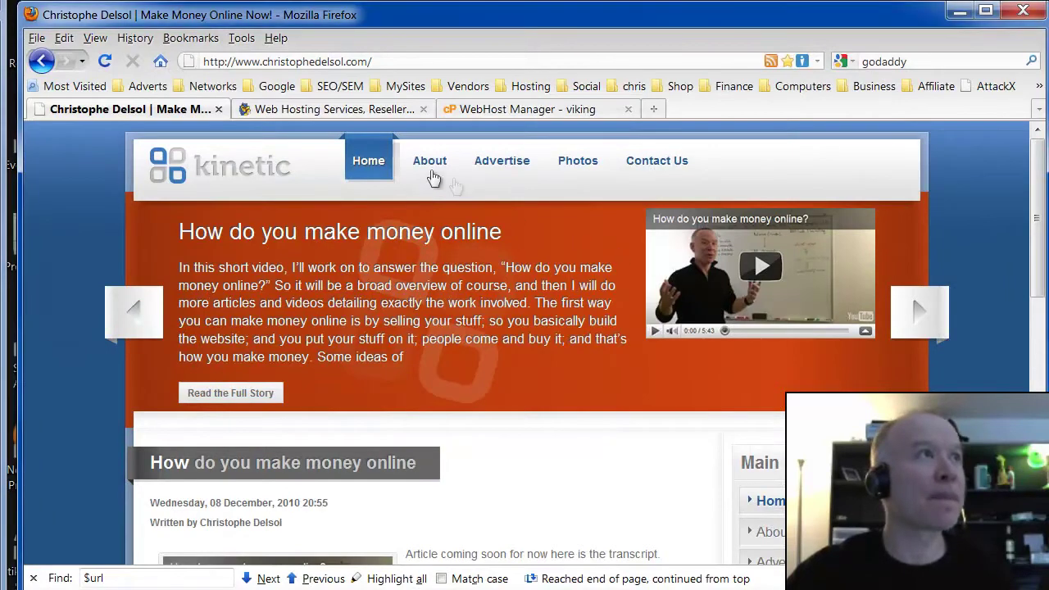
- Switch to the Firefox tab showing the HostGator unlimited web hosting home page
left_click(370, 113)
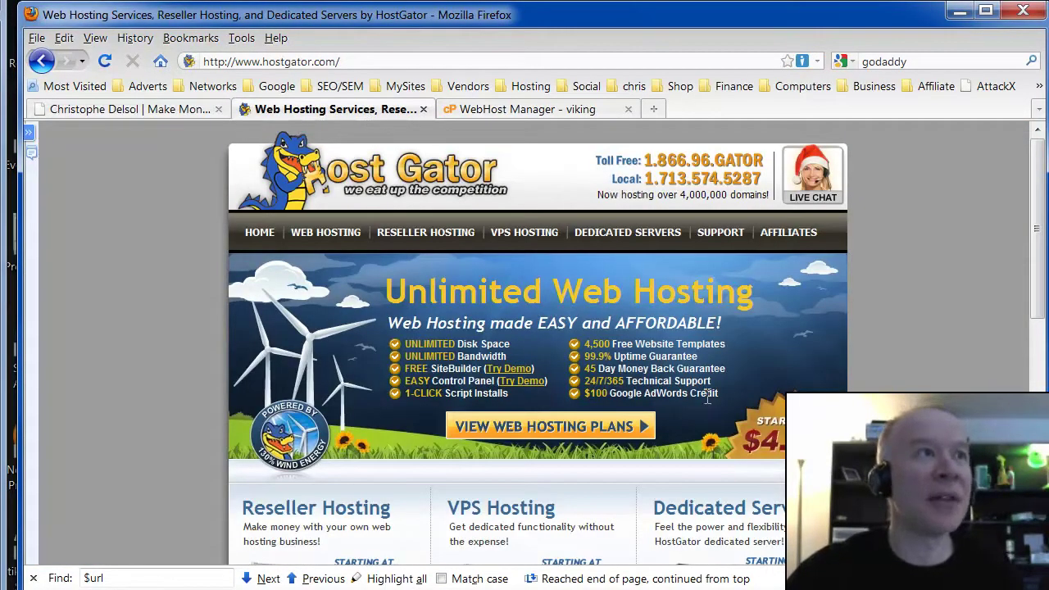
left_click_drag(706, 395, 492, 342)
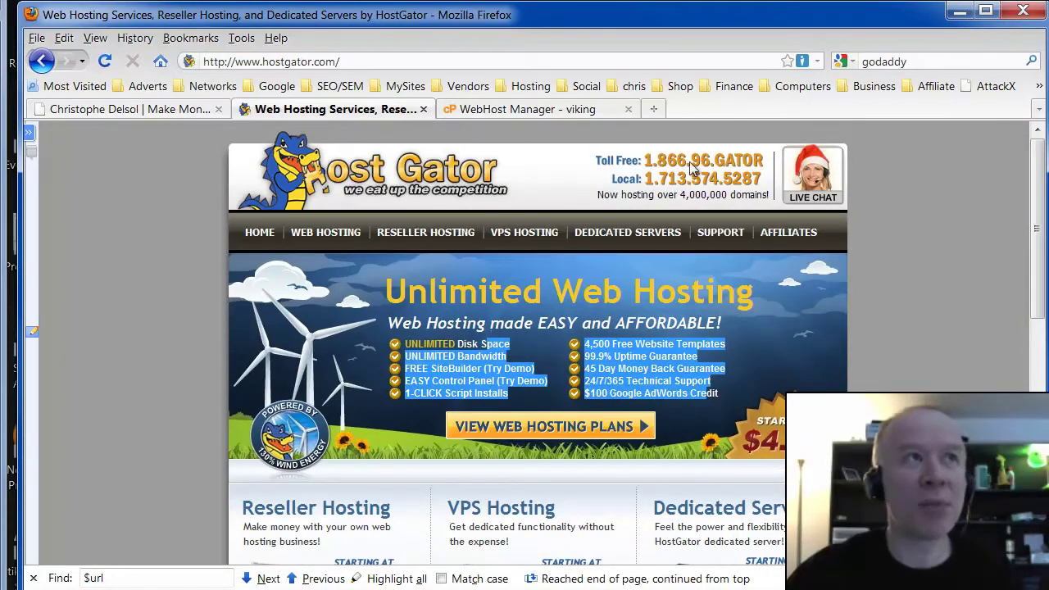
left_click(537, 349)
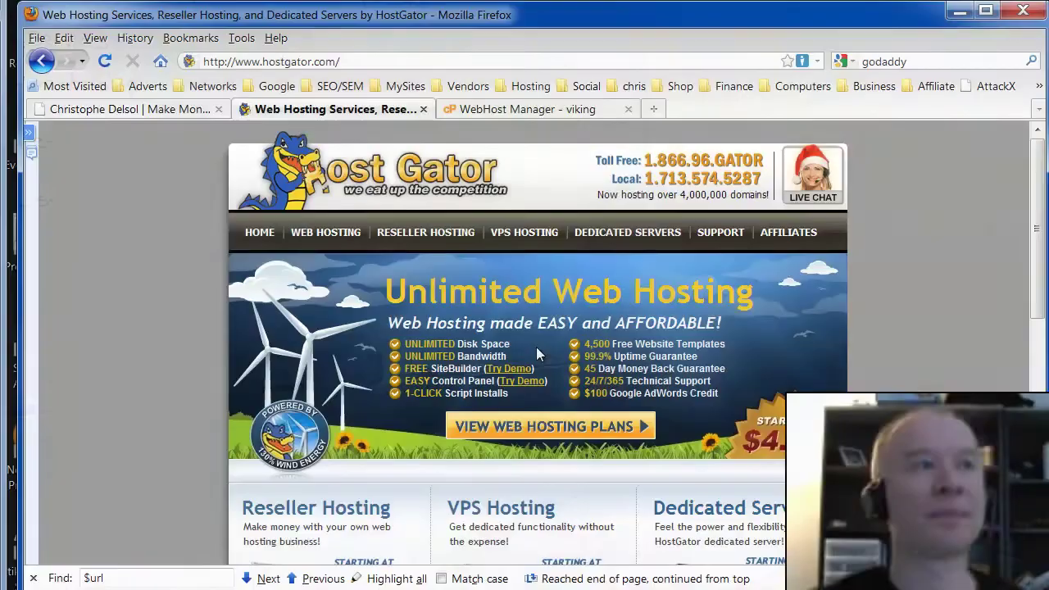
left_click(565, 439)
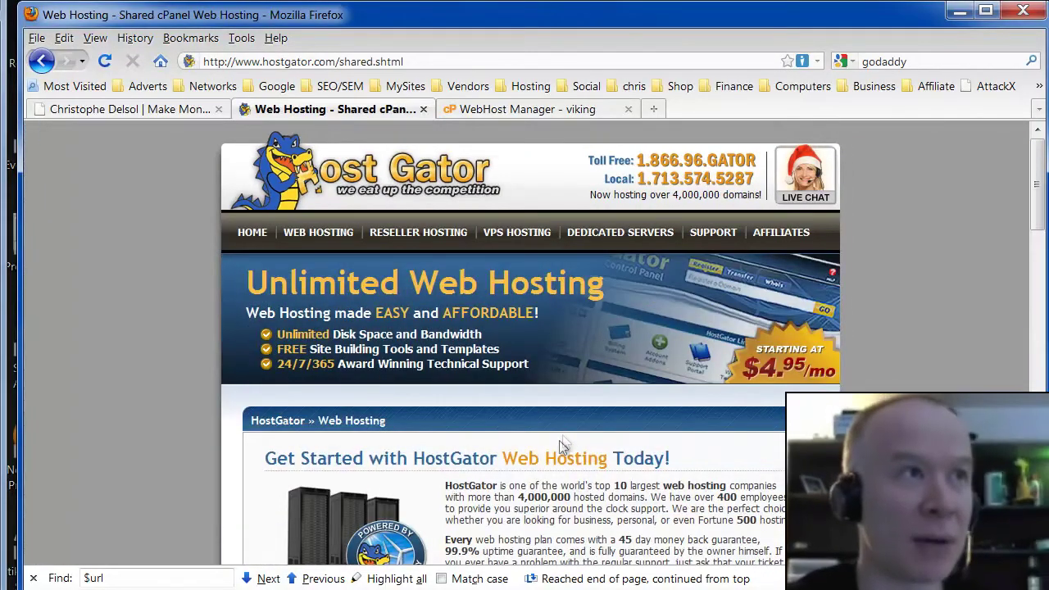
- Order the HostGator Baby Plan with unlimited domains
scroll(566, 443, "down", 5)
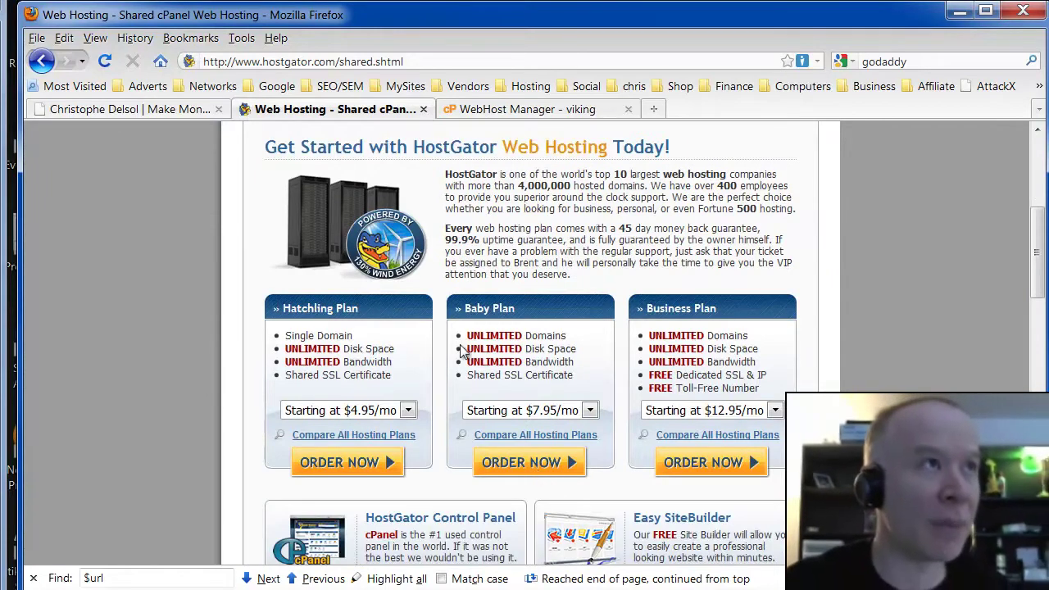
left_click_drag(474, 335, 539, 335)
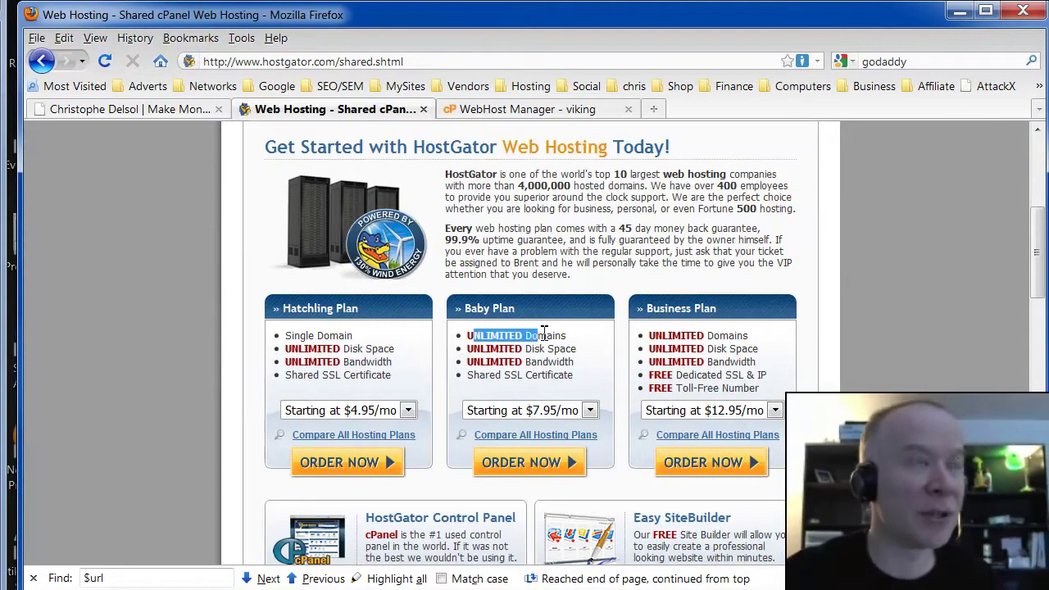
left_click(524, 469)
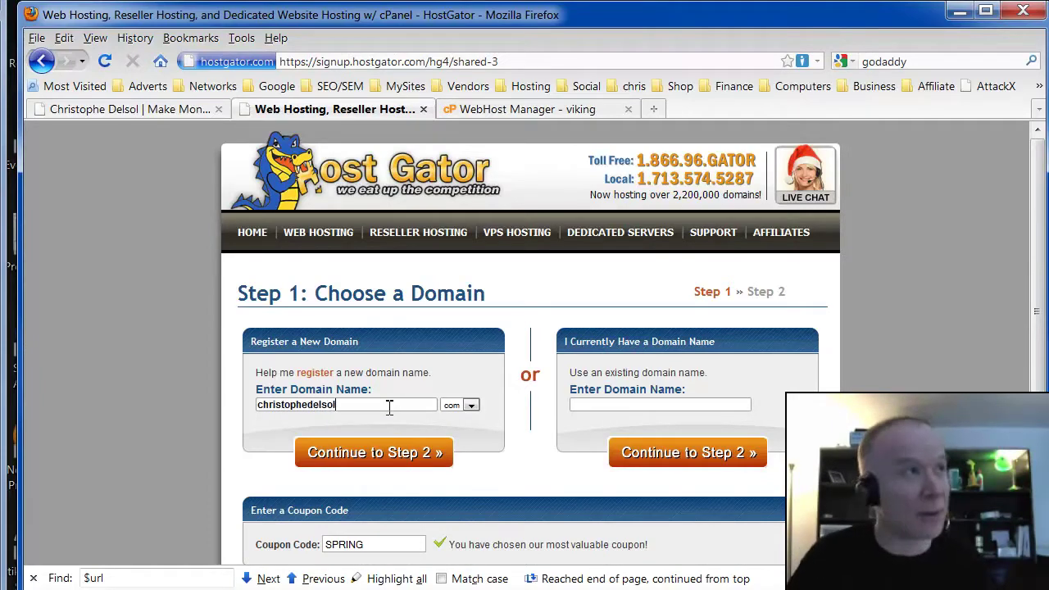
- Replace the SPRING coupon with a personal code and continue to Step 2 billing
double_click(349, 546)
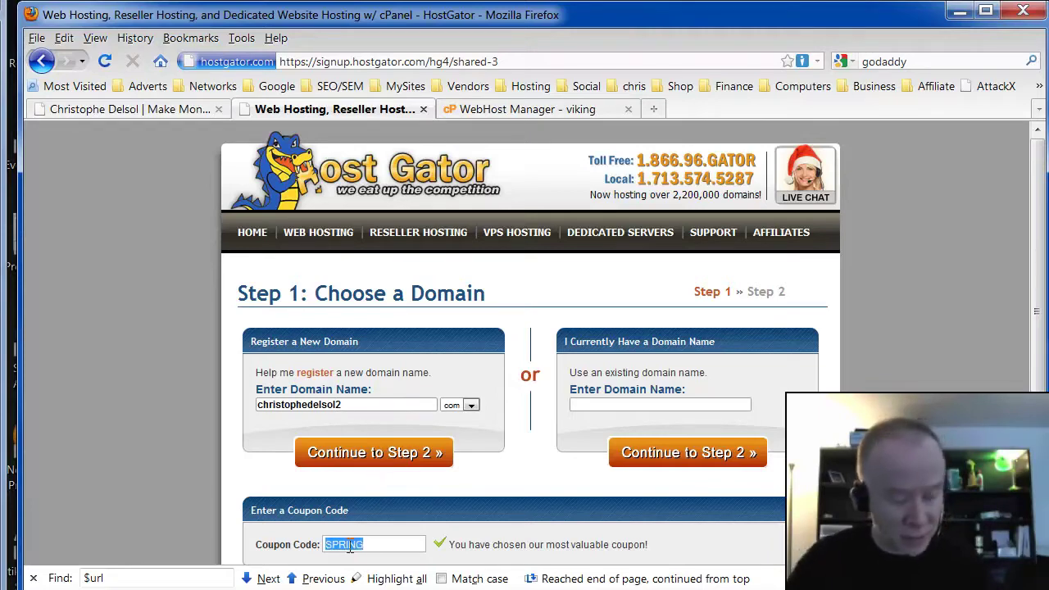
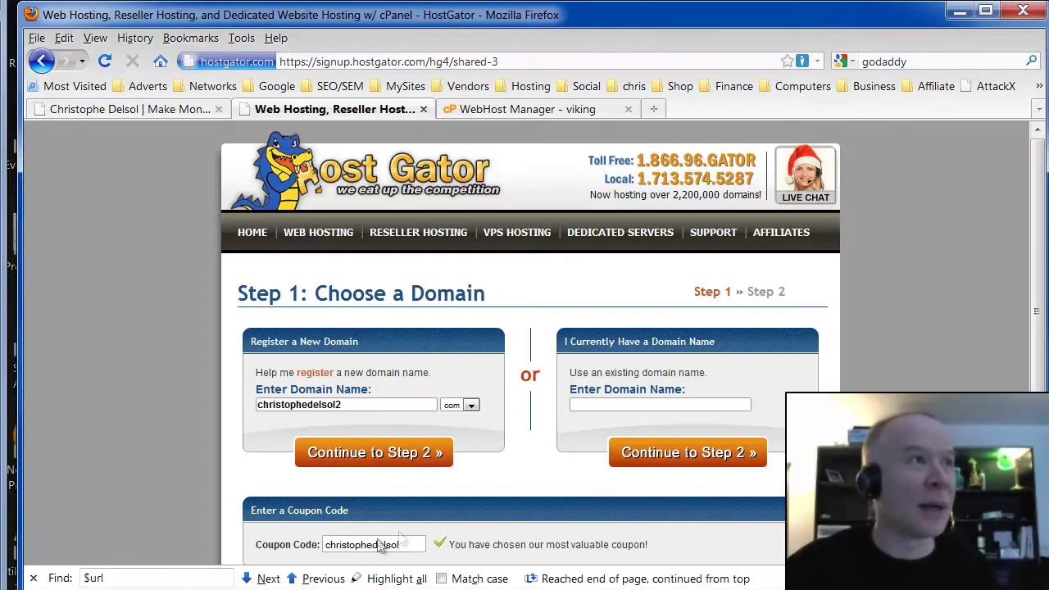
scroll(450, 505, "down", 2)
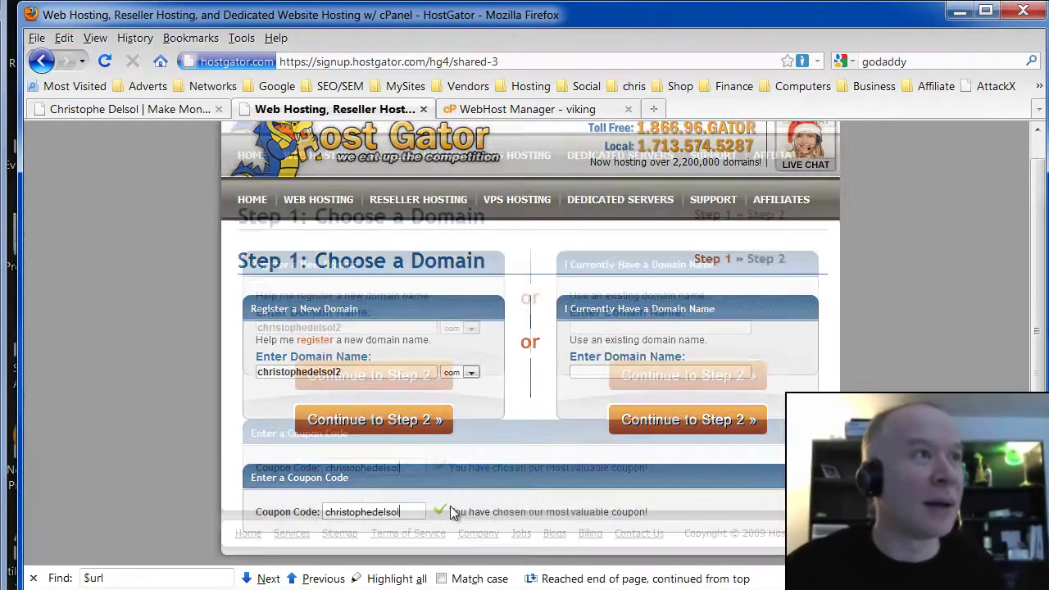
left_click(417, 377)
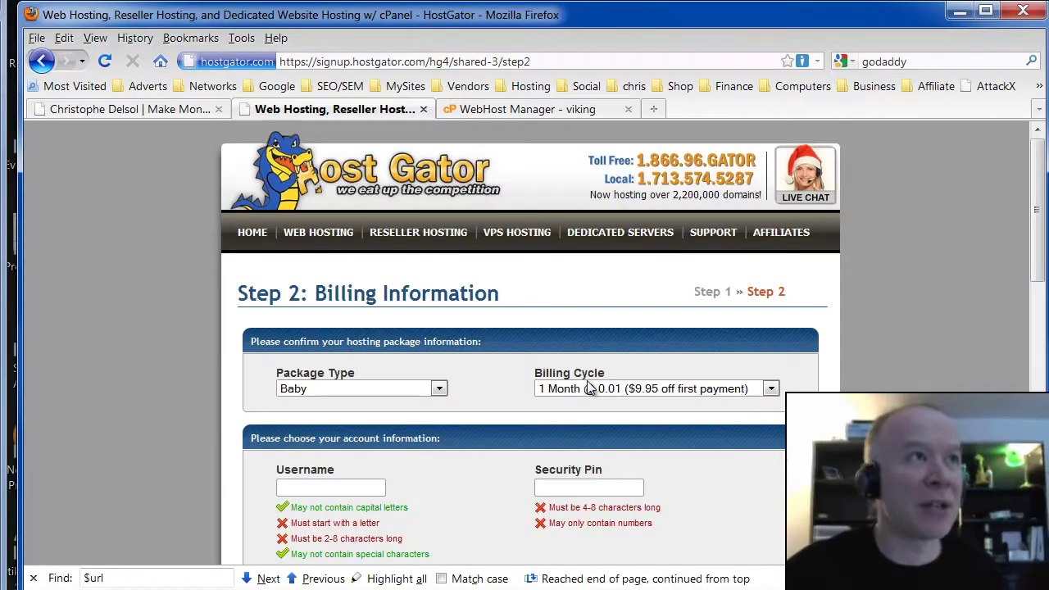
- Keep the 1 Month billing cycle and review the Baby package order summary without creating the account
left_click(565, 387)
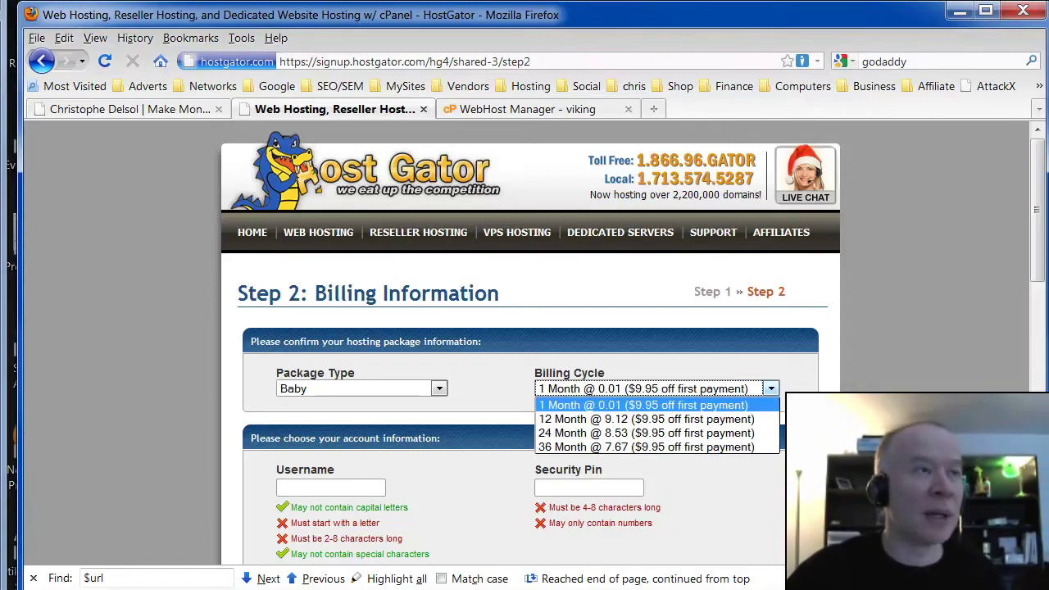
left_click(781, 434)
scroll(781, 434, "down", 7)
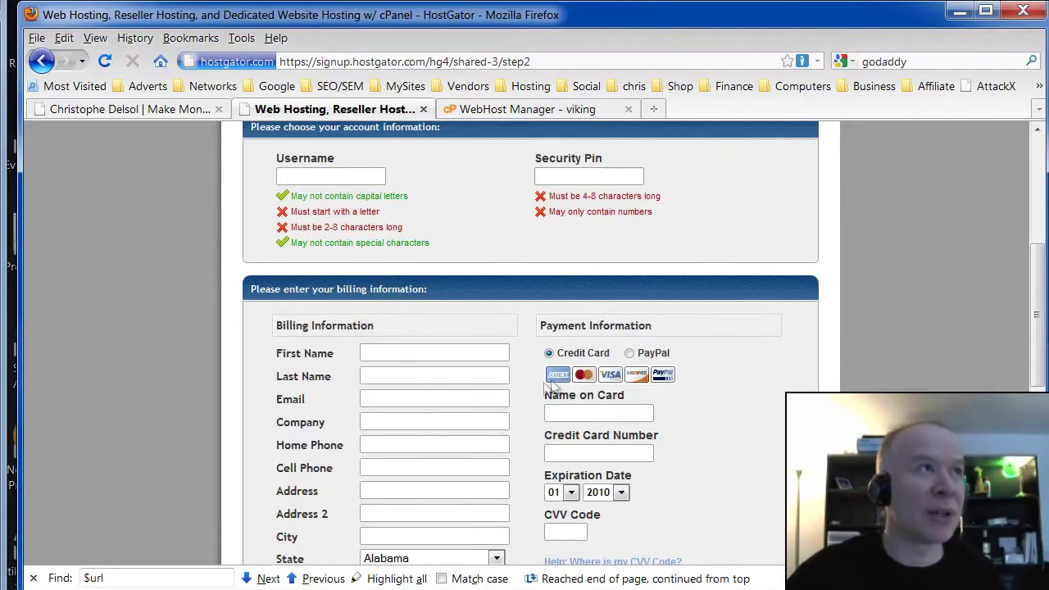
scroll(324, 491, "down", 7)
left_click_drag(702, 399, 776, 537)
left_click(777, 537)
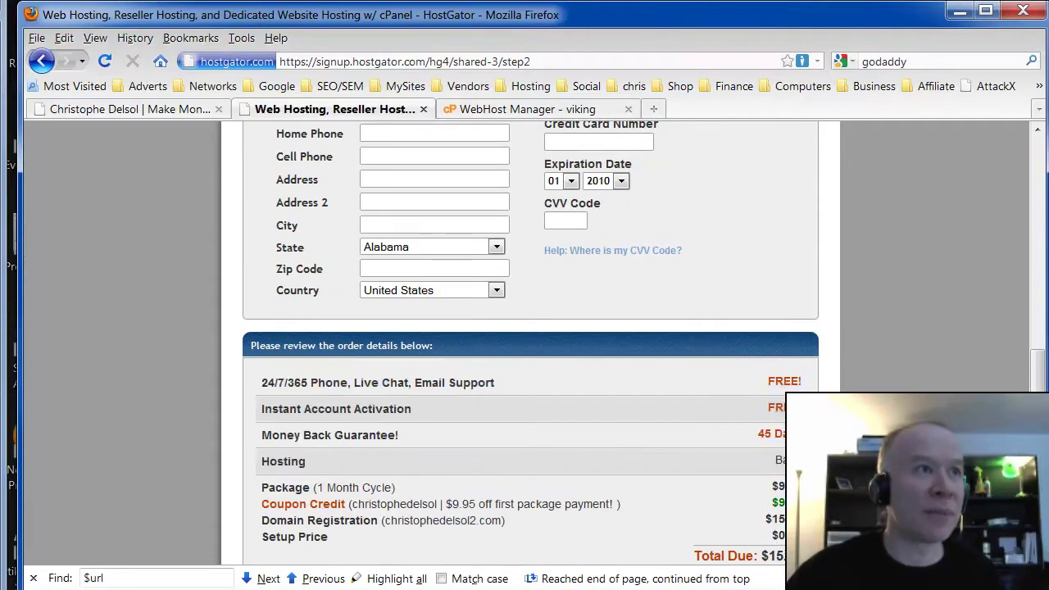
left_click_drag(762, 559, 627, 520)
scroll(627, 520, "down", 4)
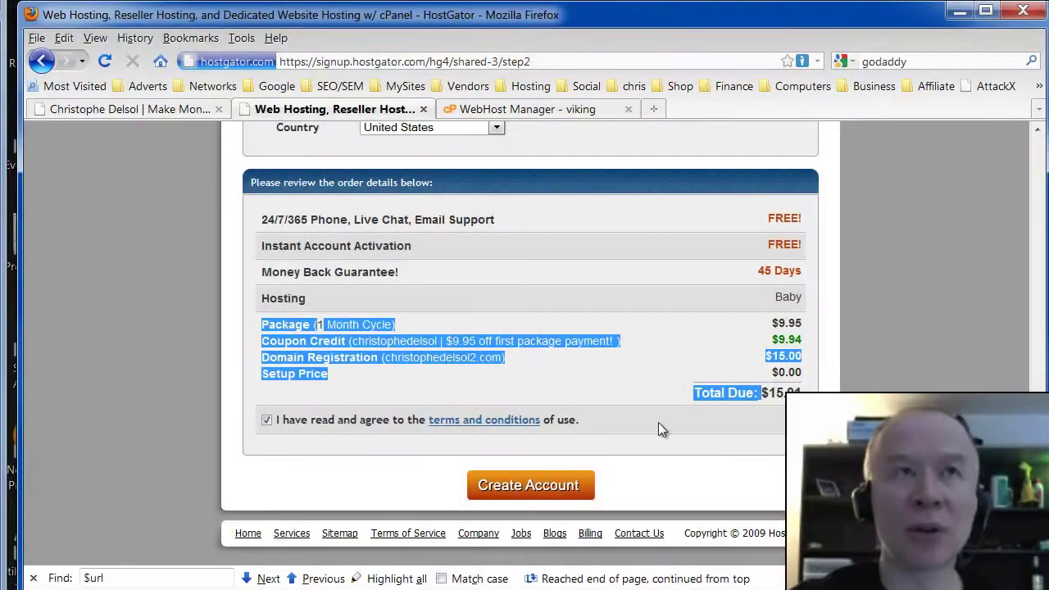
scroll(630, 398, "up", 4)
scroll(630, 399, "up", 10)
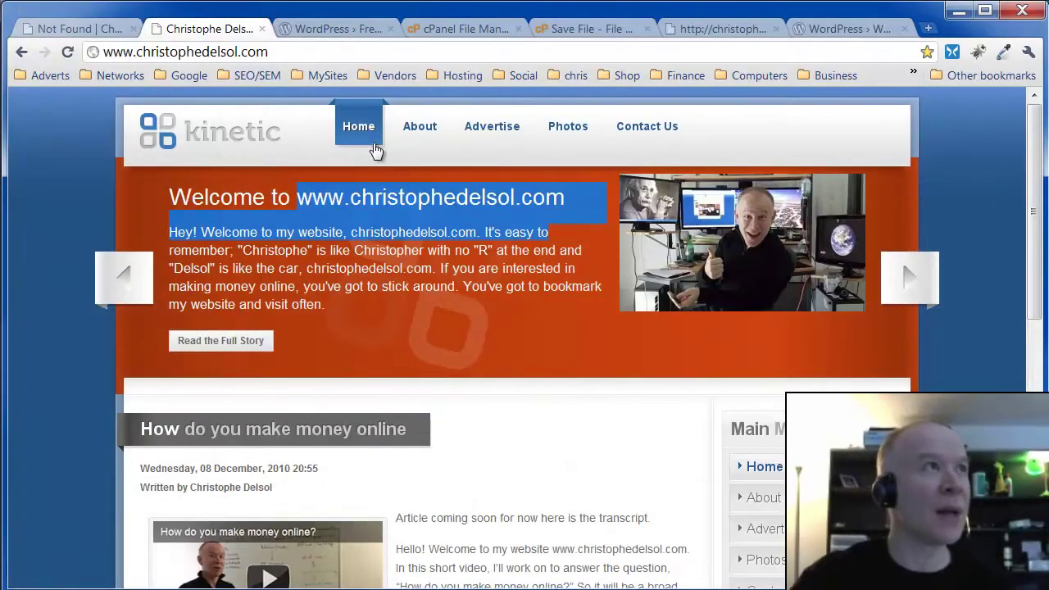
- Append /cpanel to the site URL to load cPanel X on port 2082
left_click(290, 51)
left_click(303, 52)
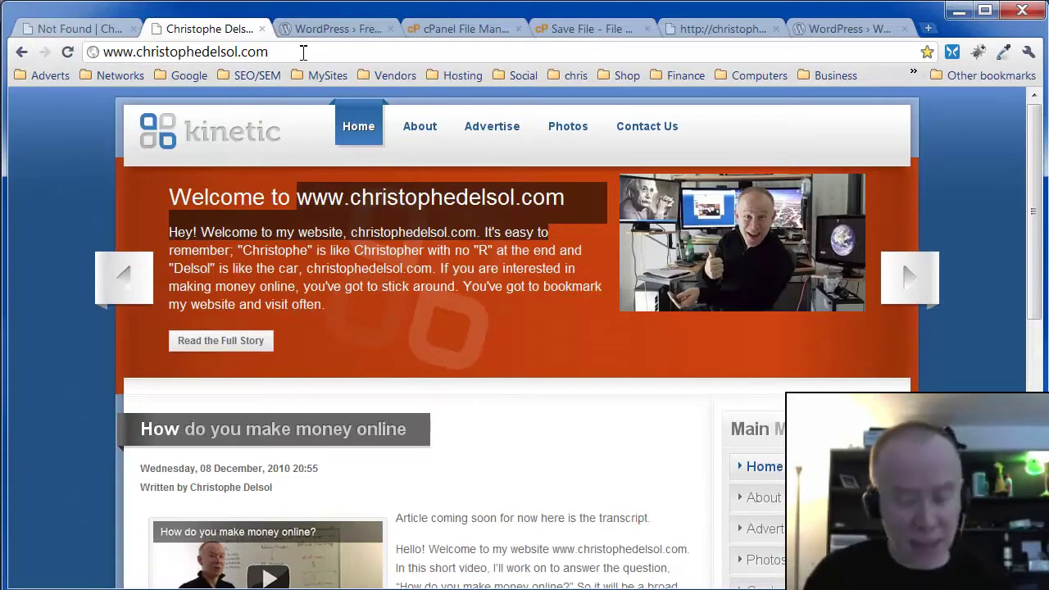
type("/cpane")
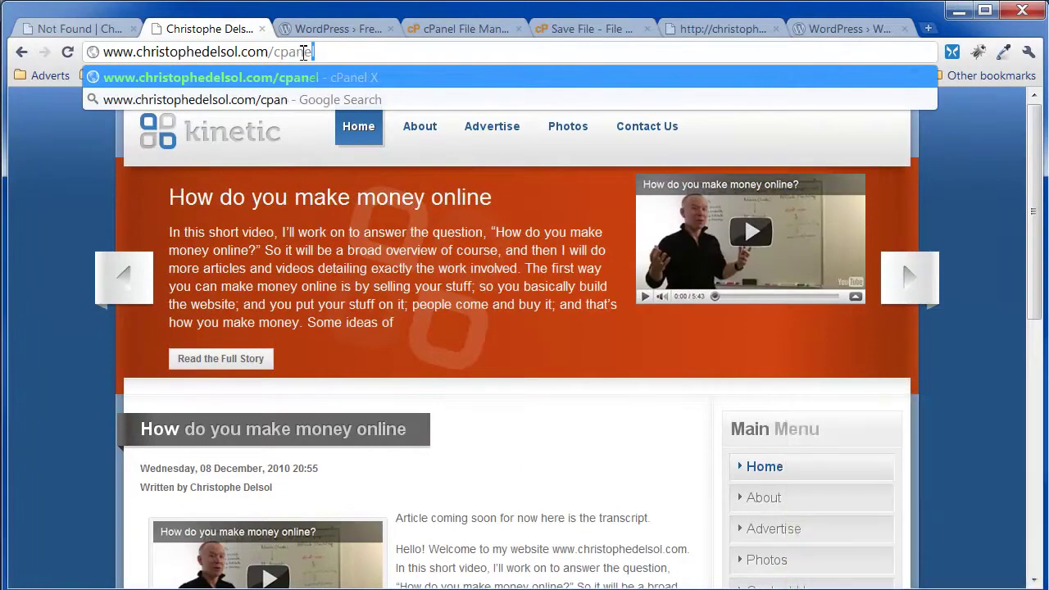
type("l")
key("Return")
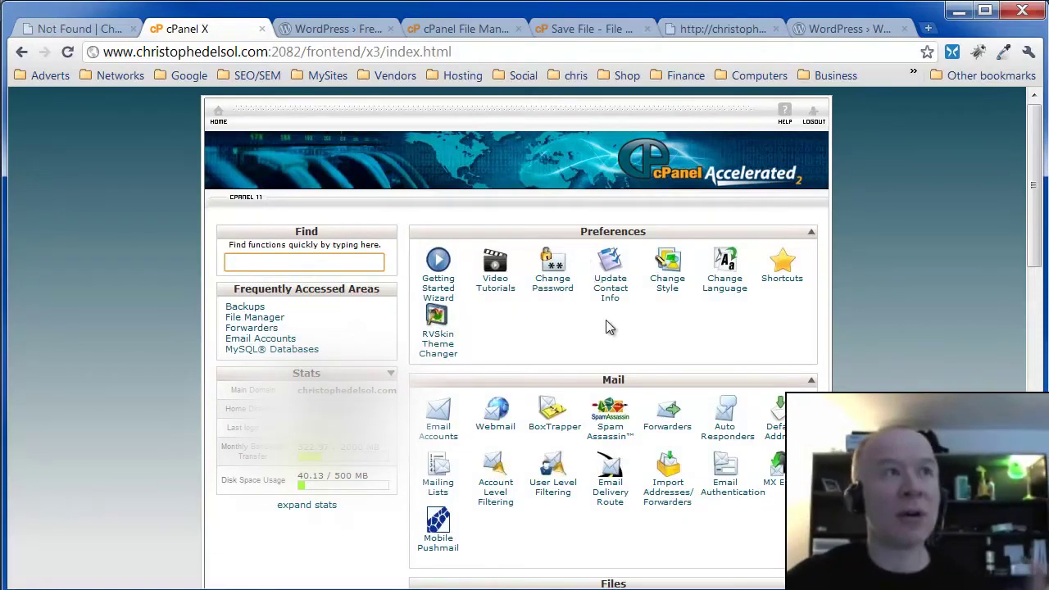
- Scroll the cPanel home down to the Software/Services section with Fantastico
scroll(604, 326, "down", 6)
scroll(574, 288, "up", 6)
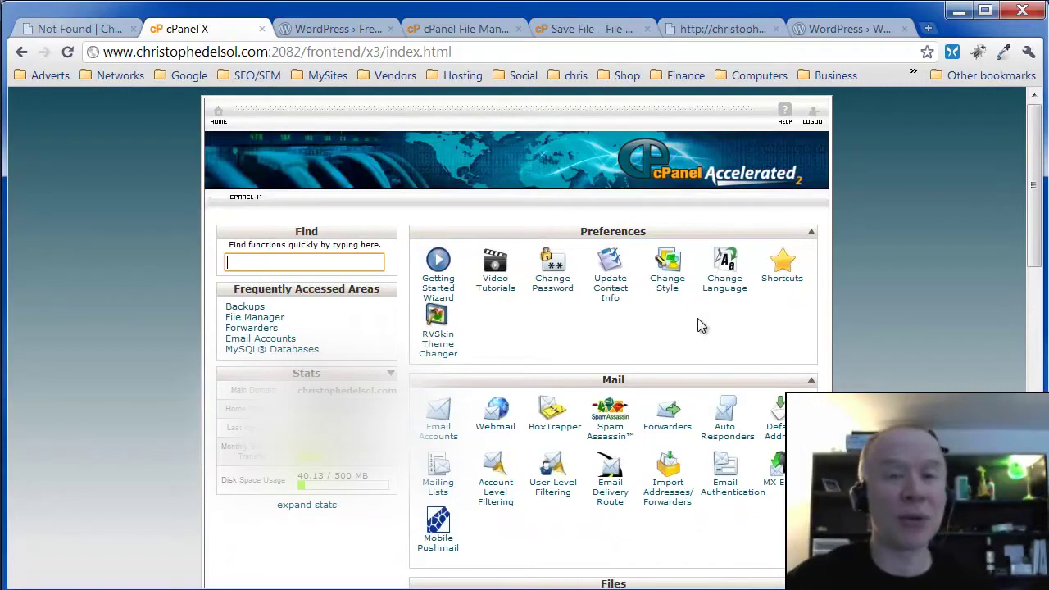
scroll(658, 311, "down", 6)
scroll(598, 354, "down", 5)
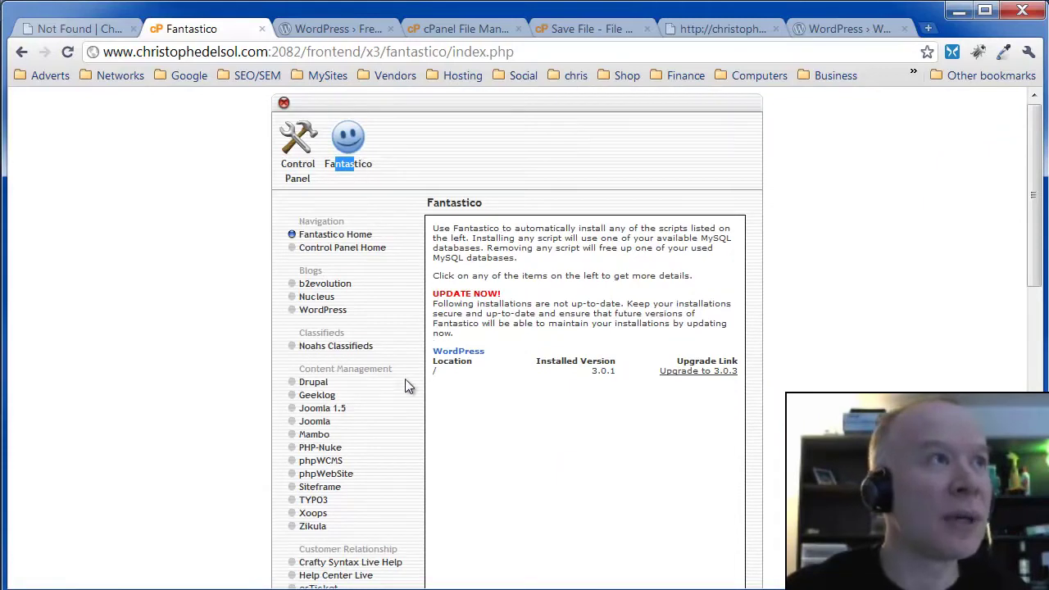
- Load the site root by removing /demo1/ in the 404 tab, then begin a new Fantastico WordPress install
left_click(307, 311)
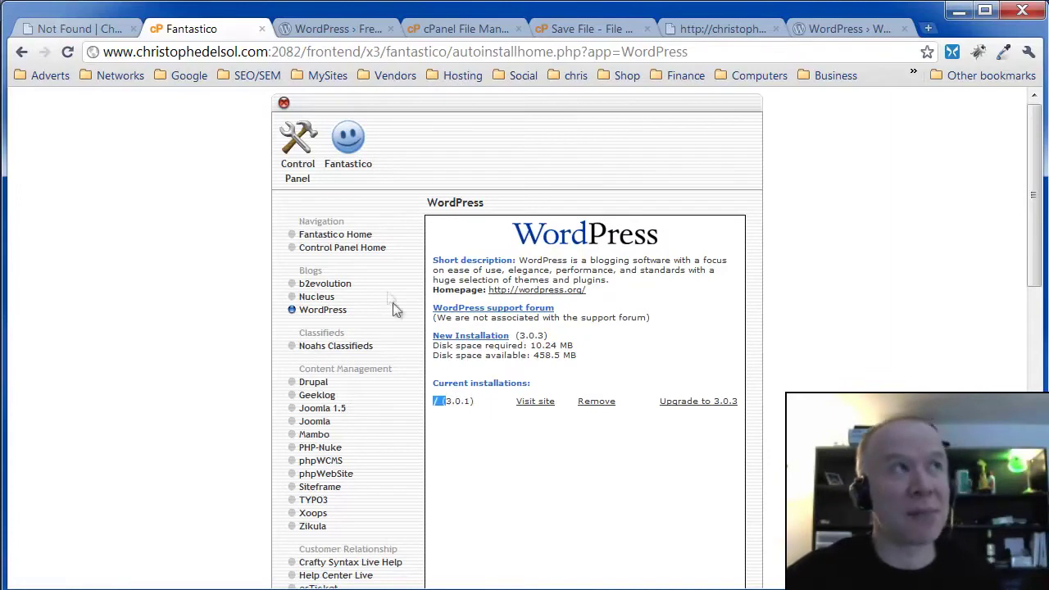
left_click(104, 31)
left_click(267, 51)
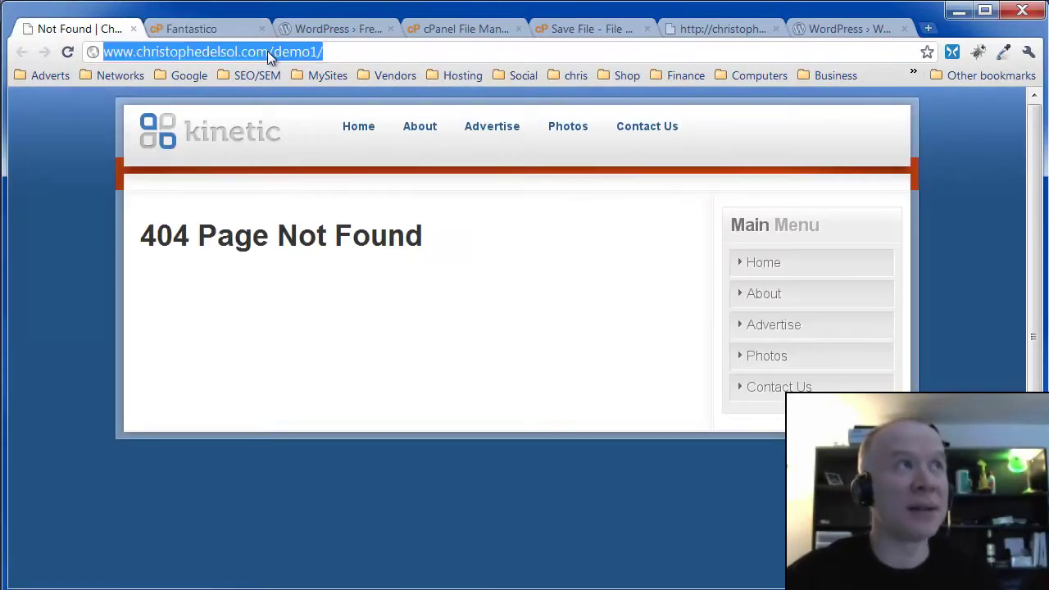
double_click(267, 50)
left_click(267, 51)
left_click_drag(267, 51, 433, 49)
key("BackSpace")
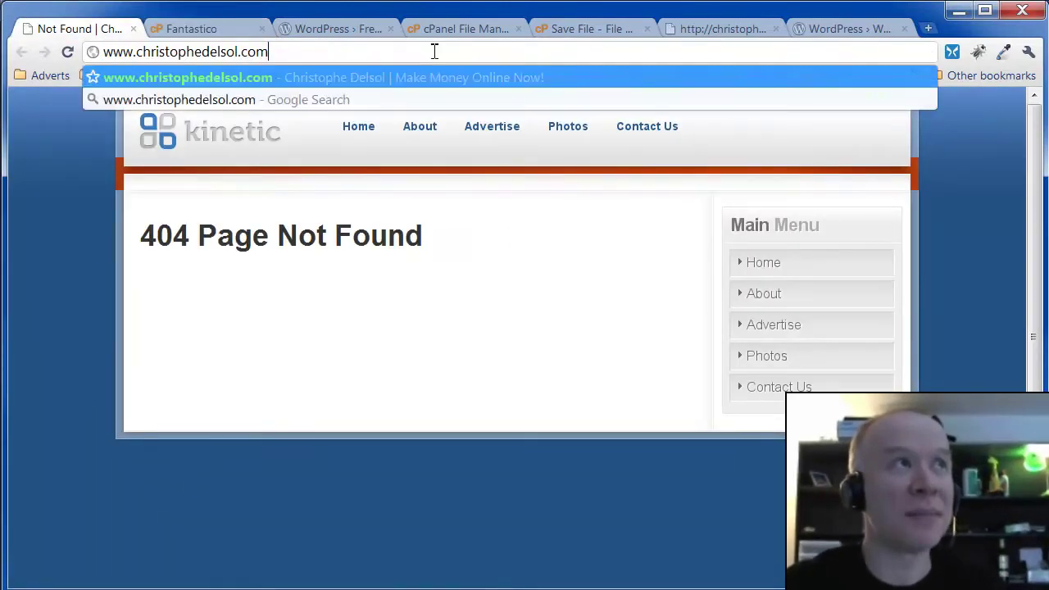
key("Return")
left_click(226, 32)
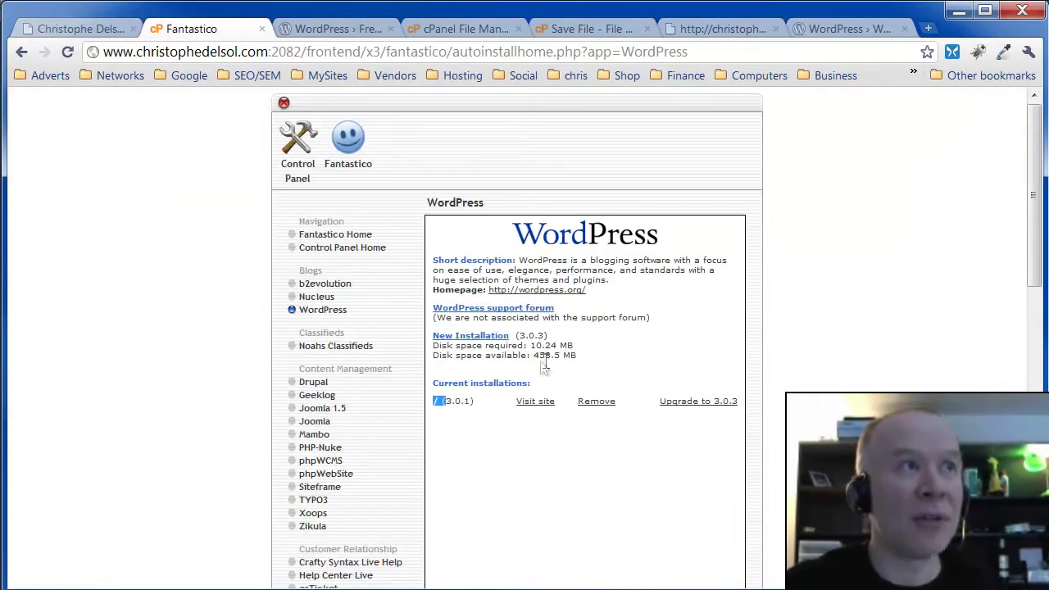
left_click(482, 336)
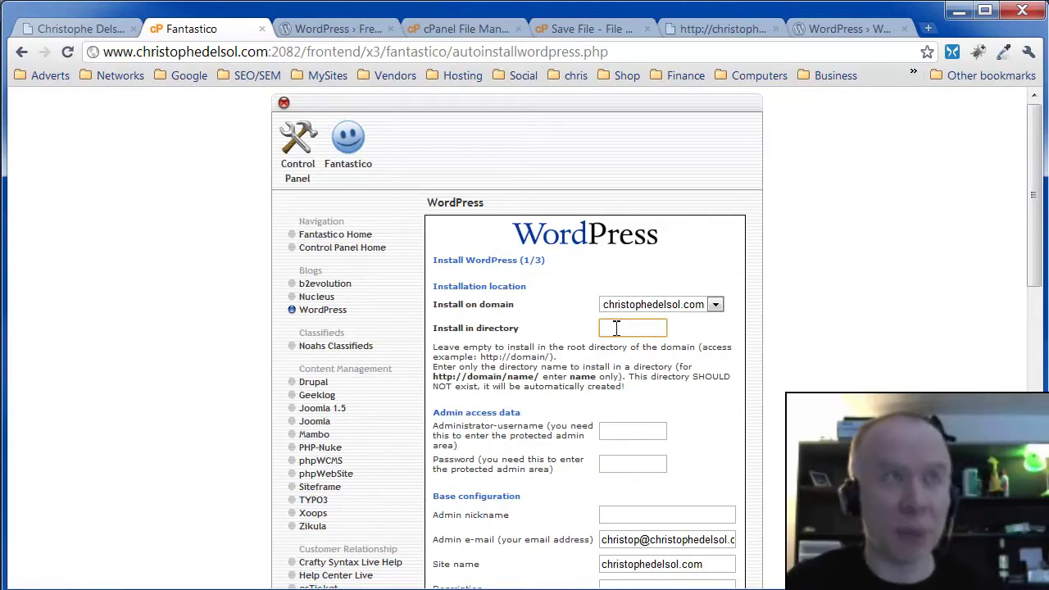
- Set the WordPress install directory to demo1
type("demo")
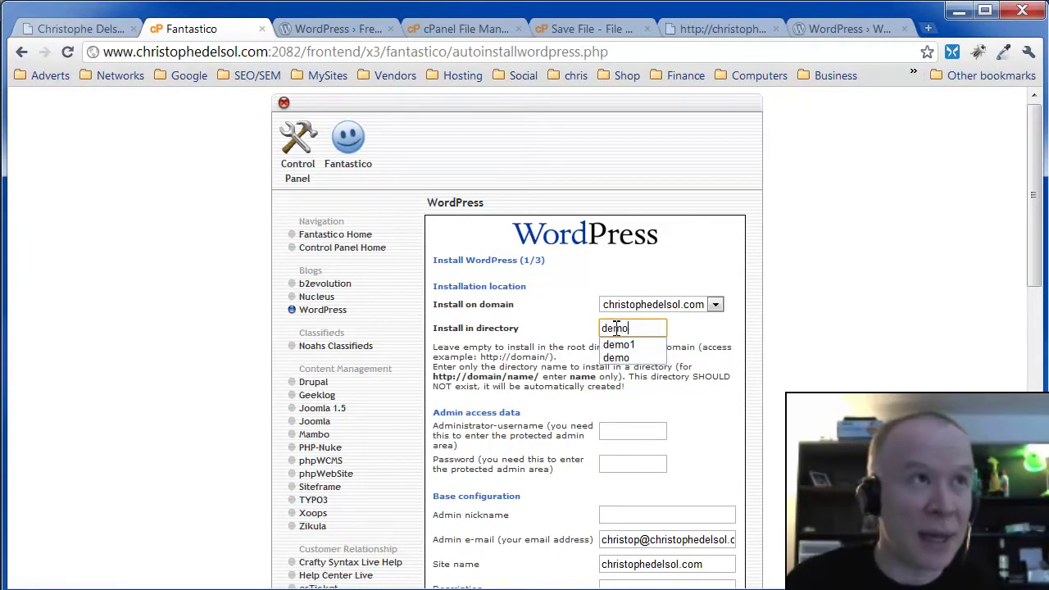
key("BackSpace")
key("BackSpace")
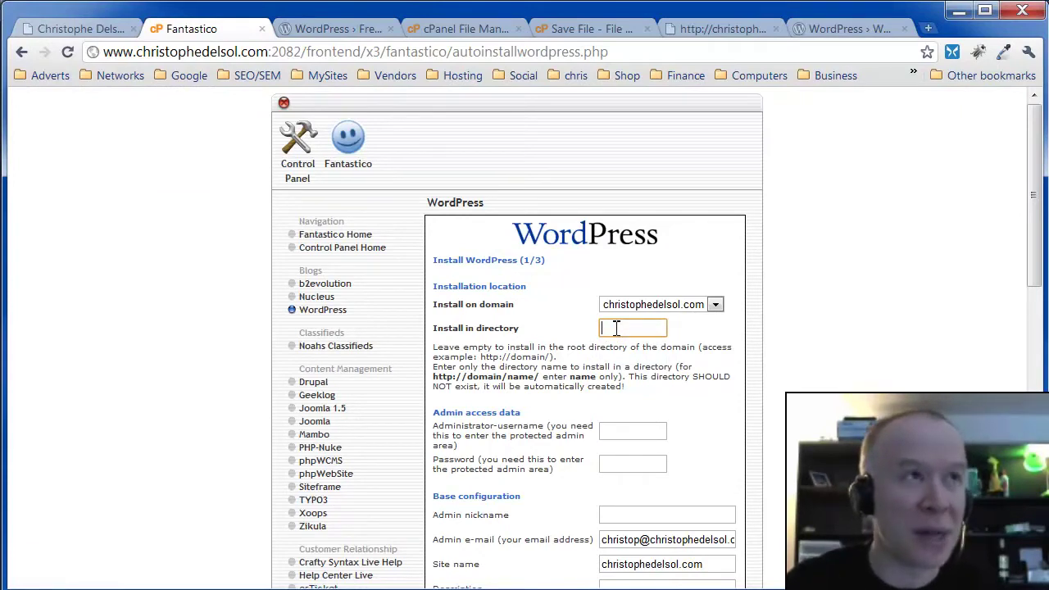
type("demo")
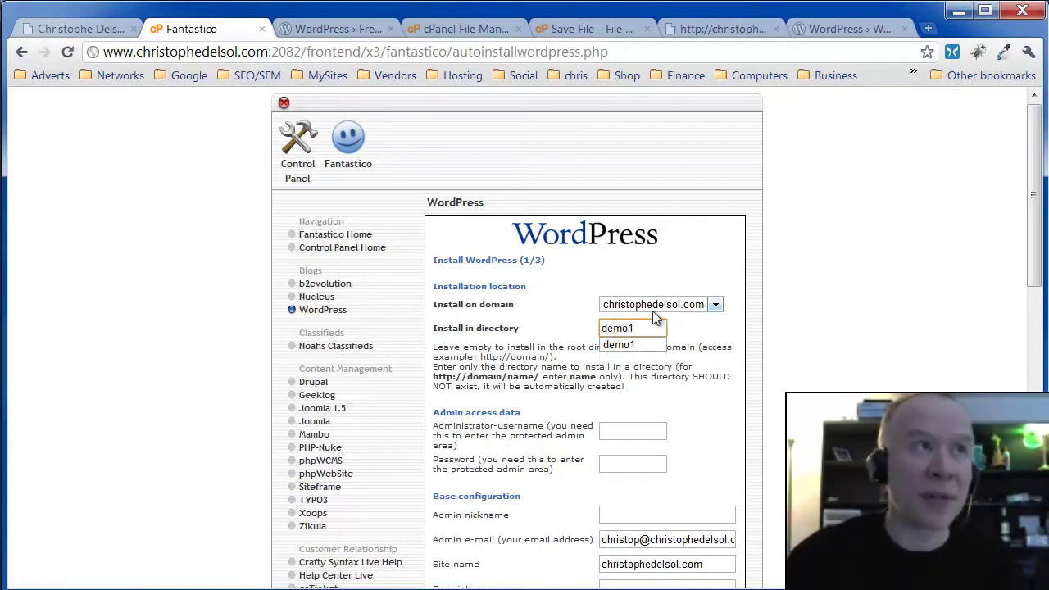
type("1")
key("Down")
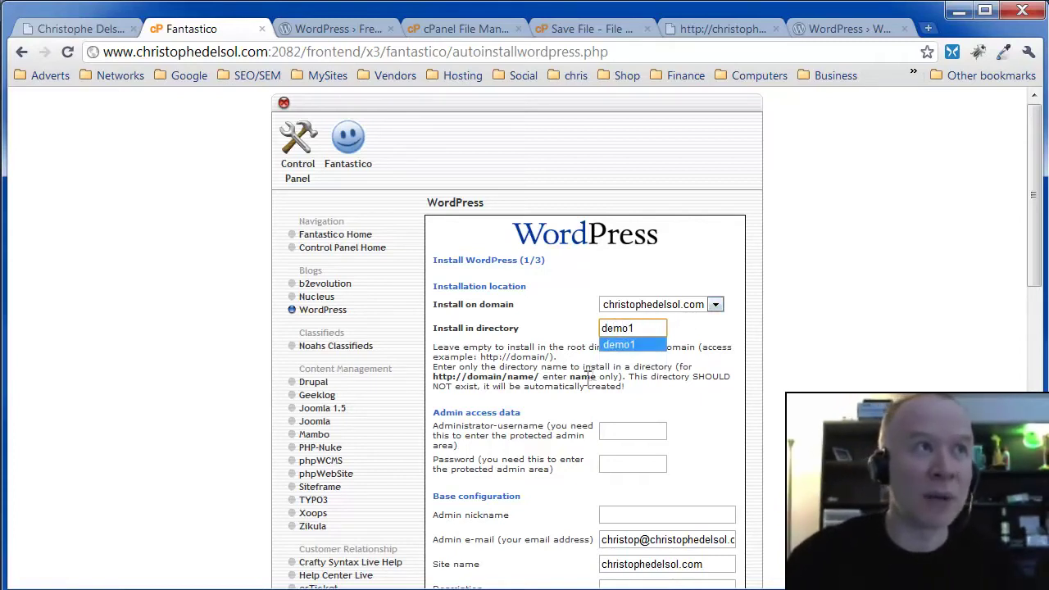
- Enter the admin username, the admin password and the admin nickname
left_click(619, 428)
type("ch")
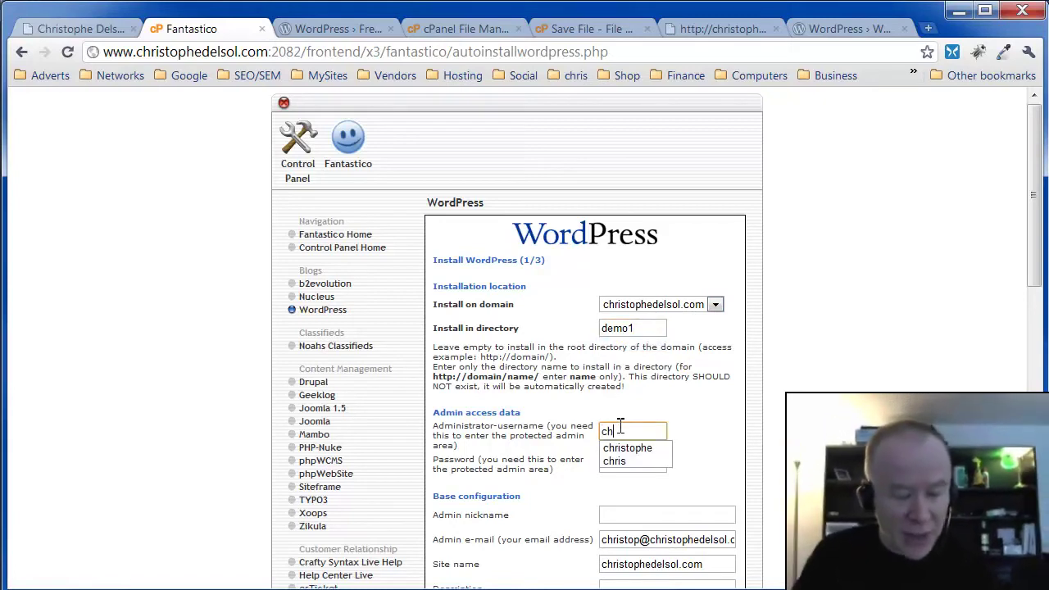
type("ristophe")
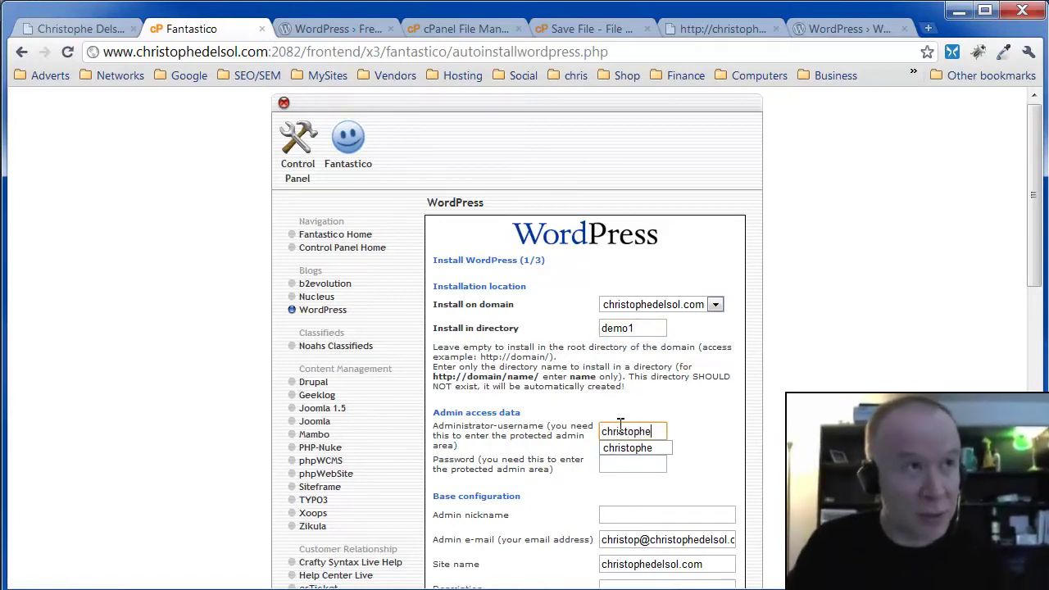
key("Tab")
type("test")
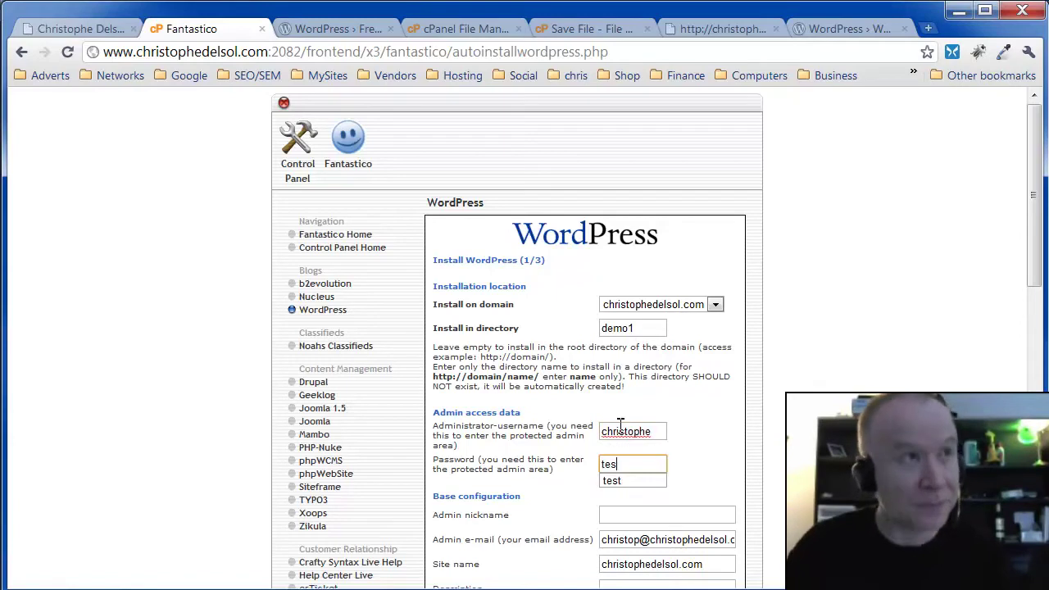
key("Tab")
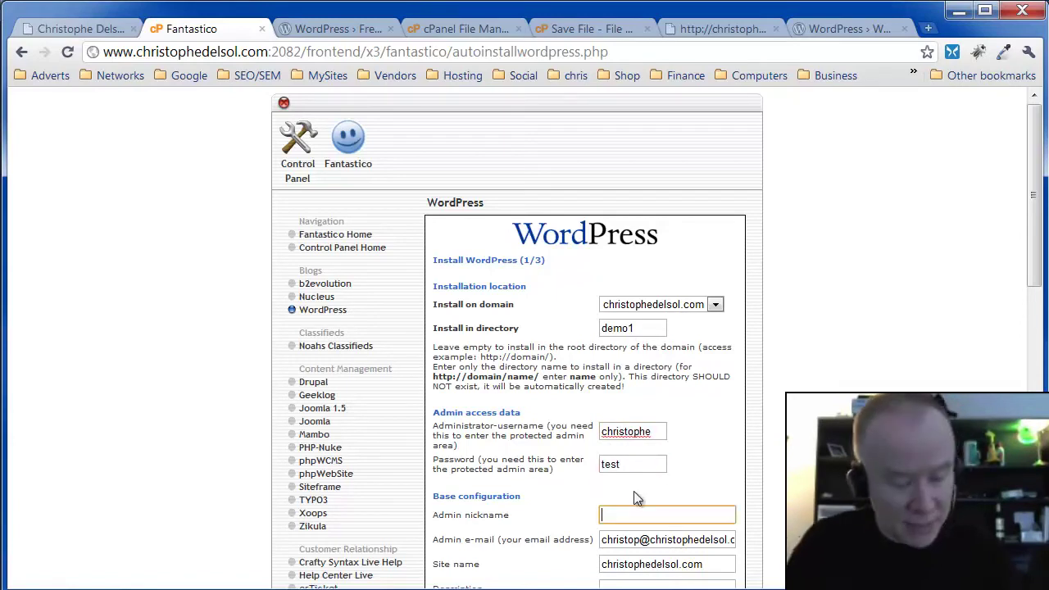
type("christophe")
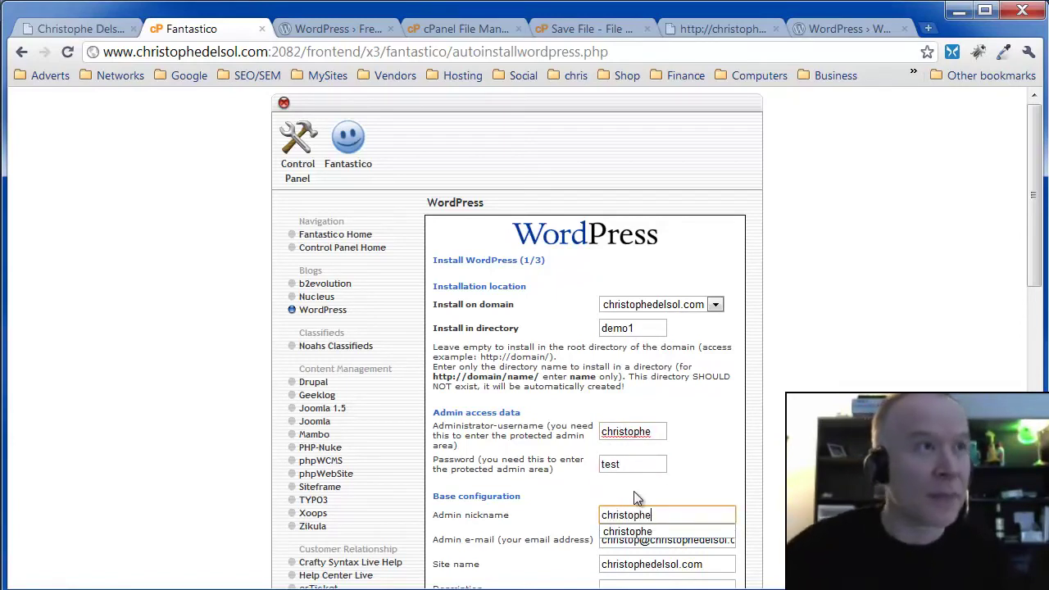
left_click(529, 518)
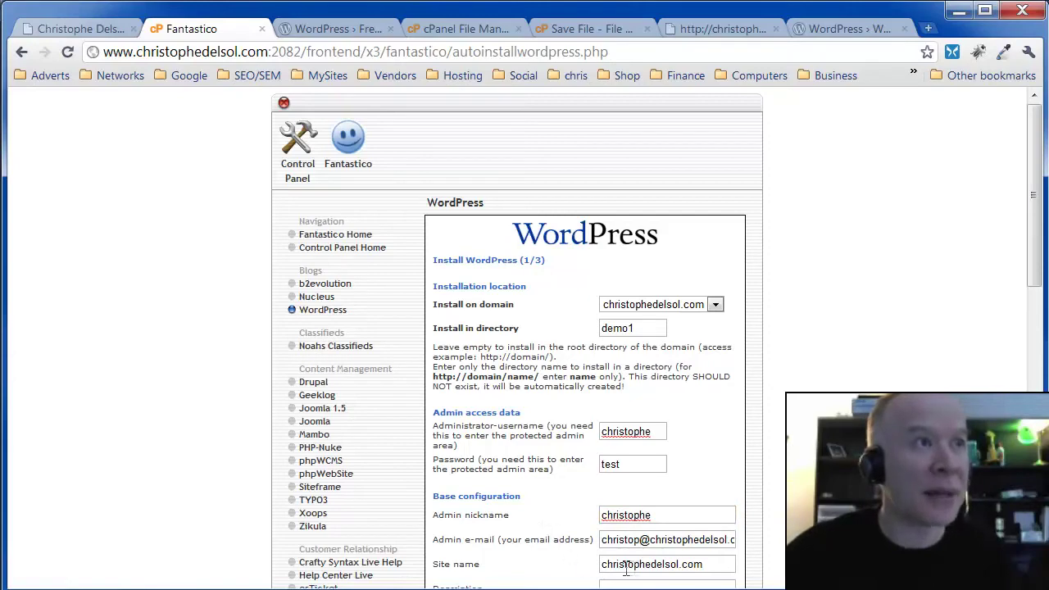
- Name the site 'Web Site in 1 minute', describe it 'Make Money Online Now!', and submit
scroll(636, 406, "down", 6)
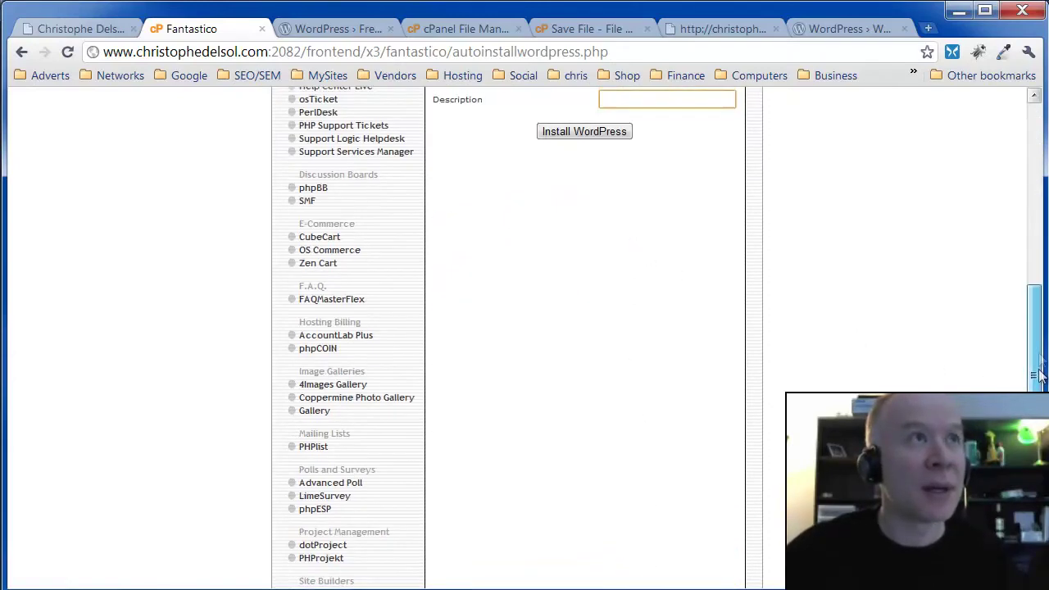
scroll(934, 310, "up", 3)
left_click_drag(731, 303, 562, 300)
type("Web Site in")
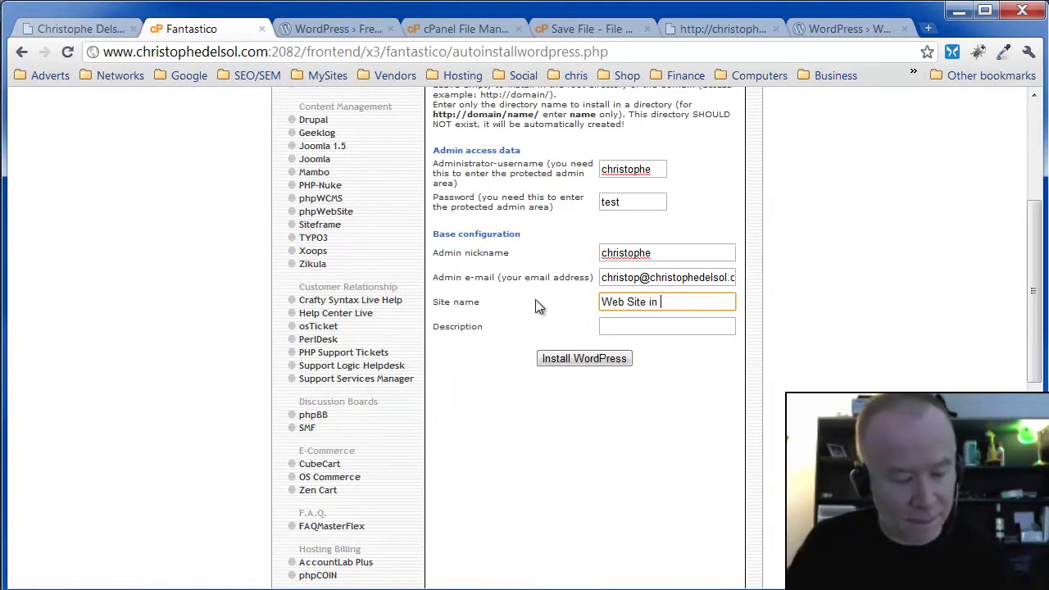
type(" 1 minute")
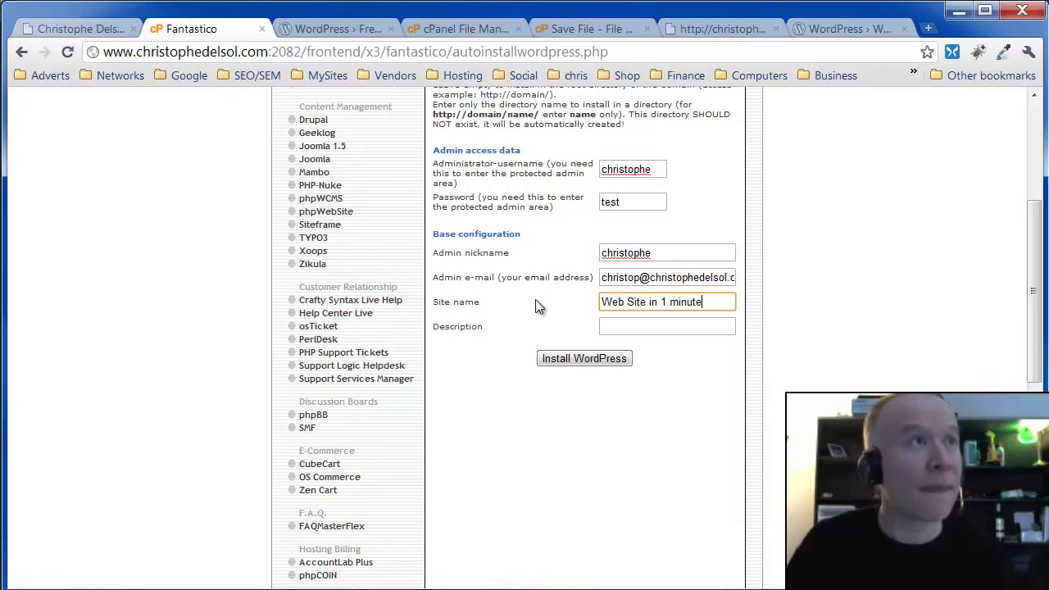
key("Tab")
type("m")
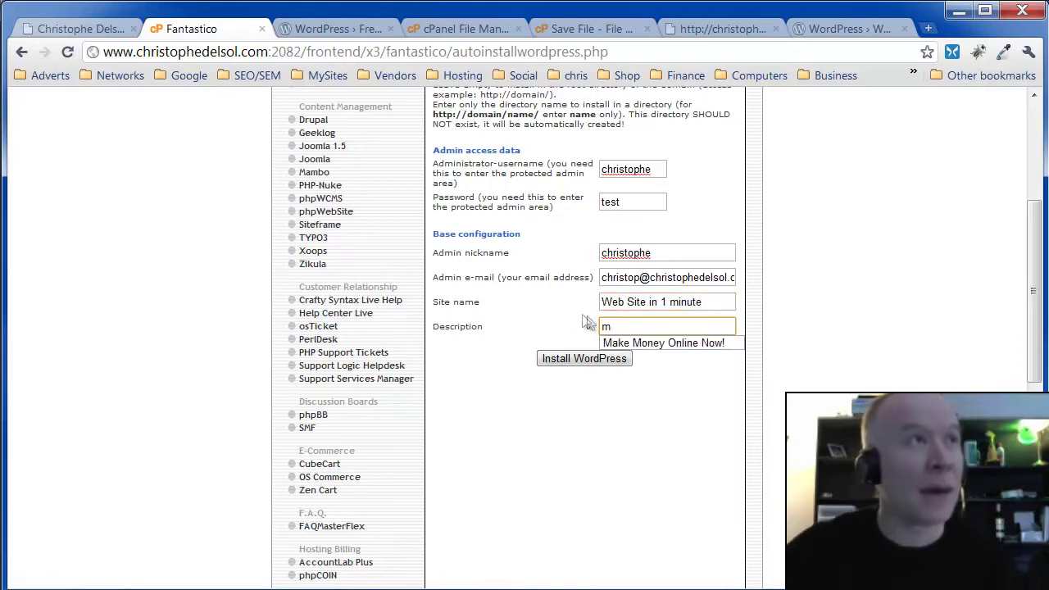
left_click(639, 349)
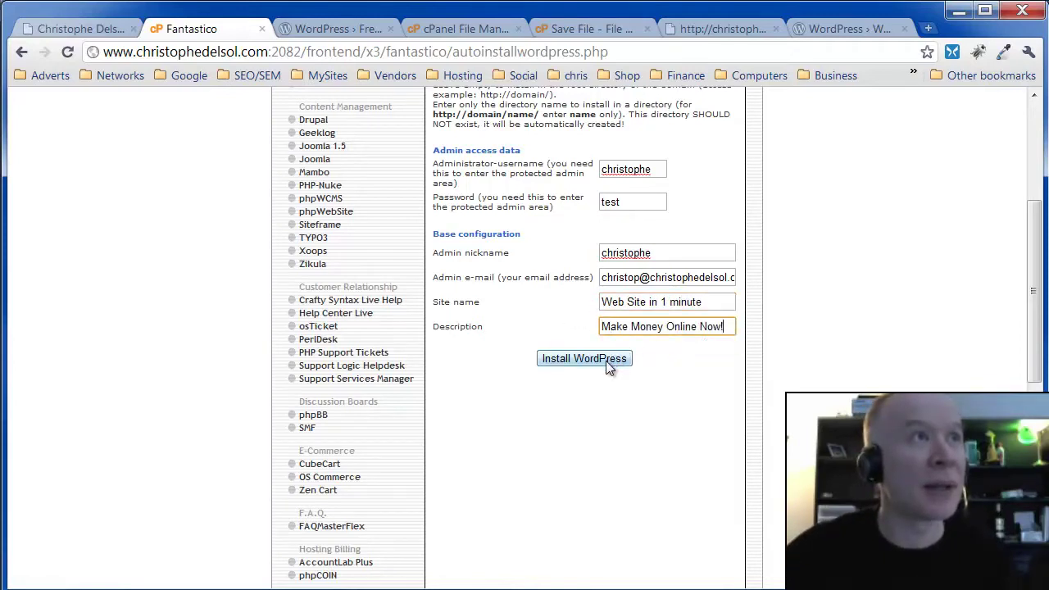
left_click(603, 366)
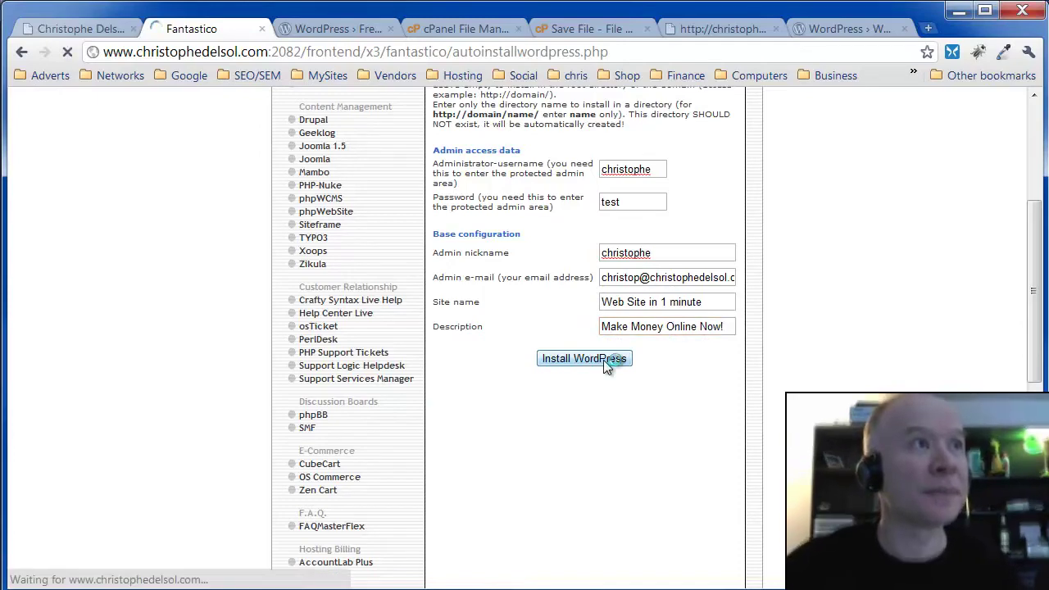
- Finish the demo1 WordPress installation and go to the main website's tab
left_click(611, 350)
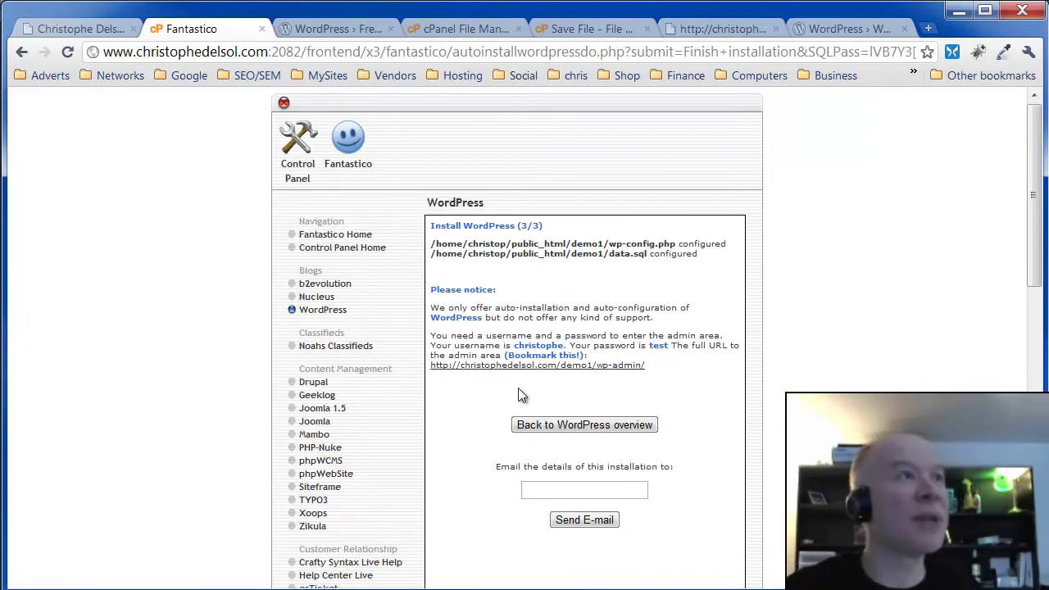
left_click(90, 30)
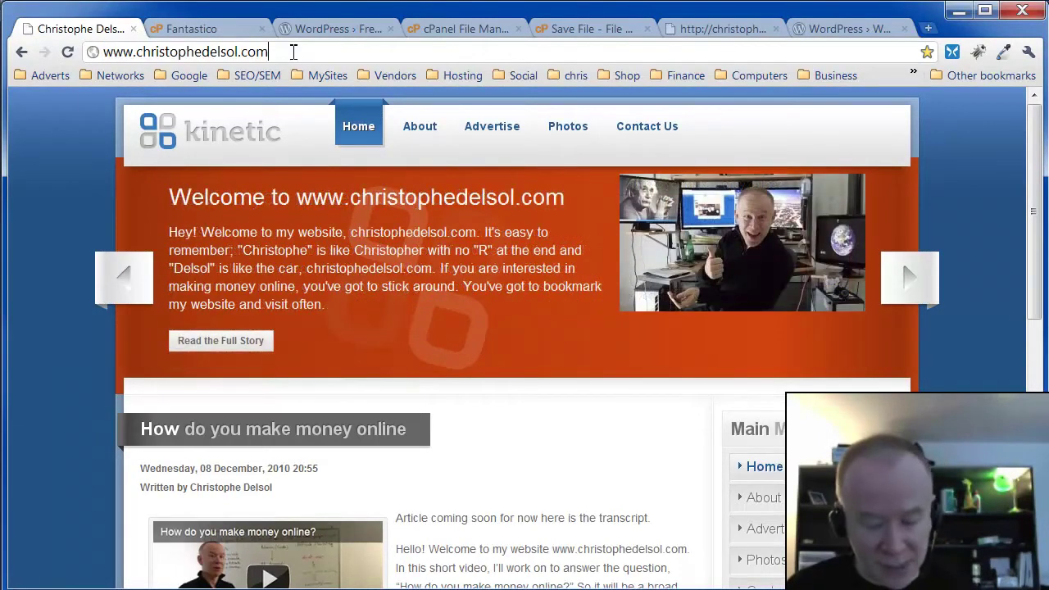
- Load the /demo1 site and log in to WordPress with the saved admin credentials
type("/demo1")
key("Return")
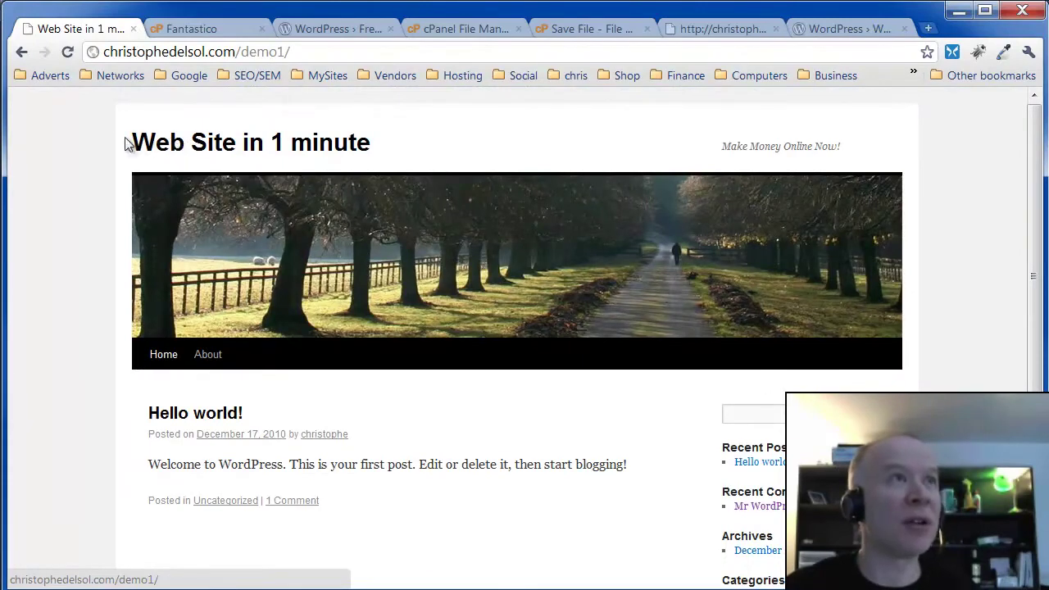
scroll(653, 514, "down", 2)
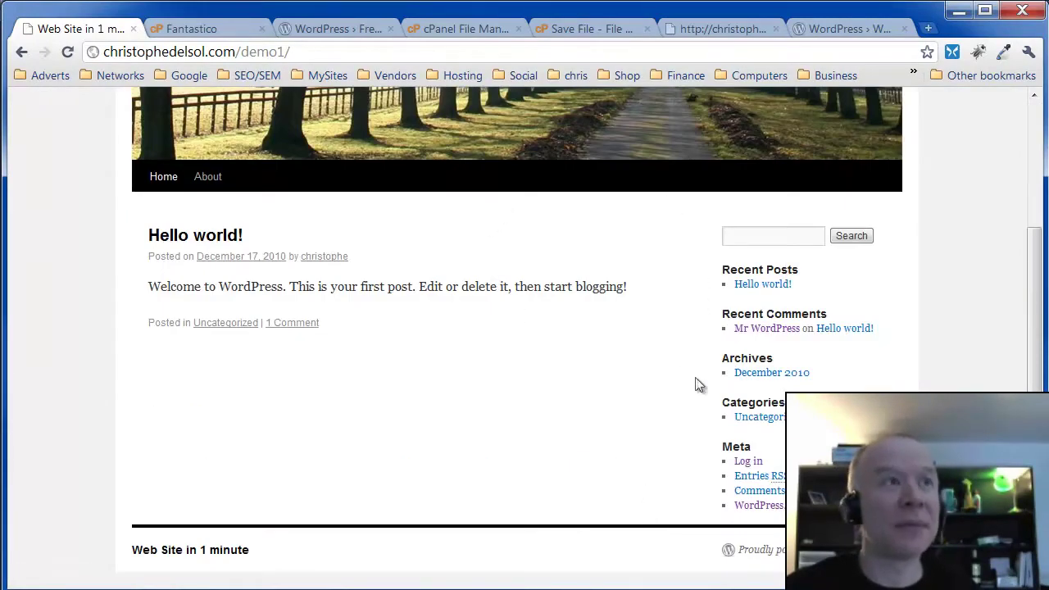
left_click(746, 464)
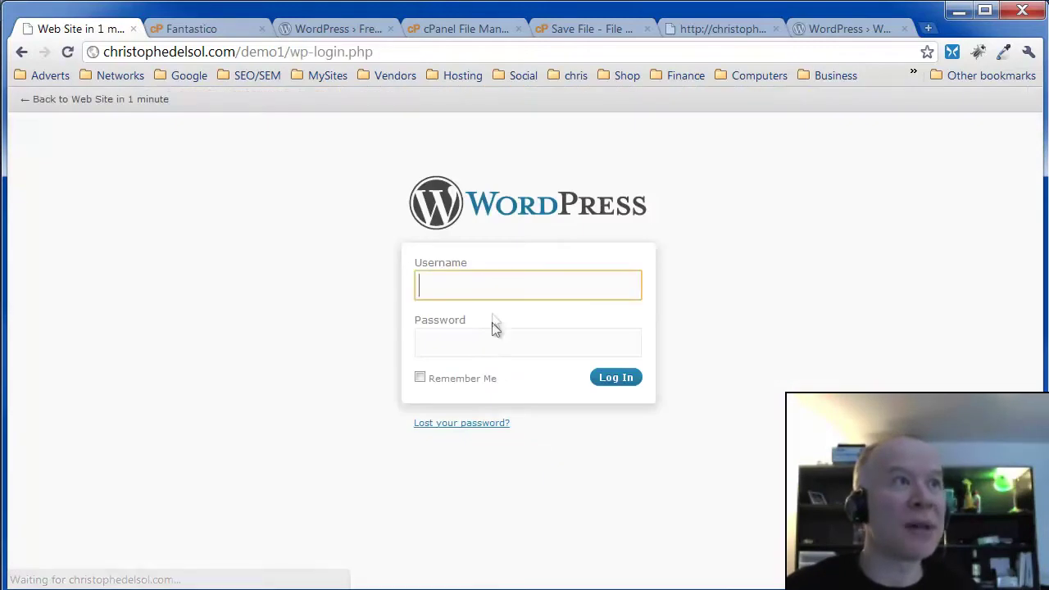
left_click(495, 282)
type("christophe")
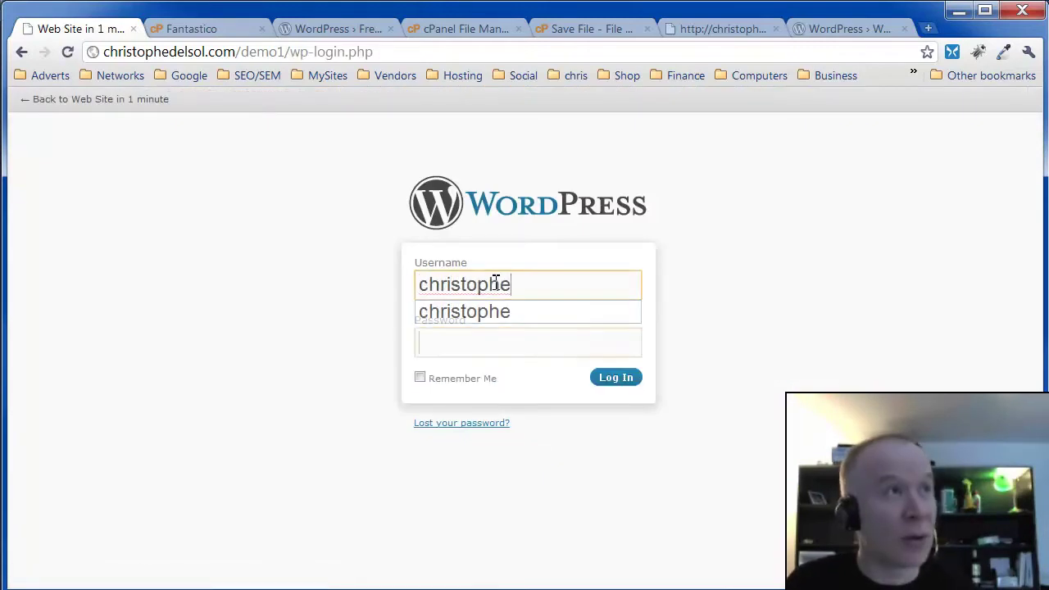
key("Tab")
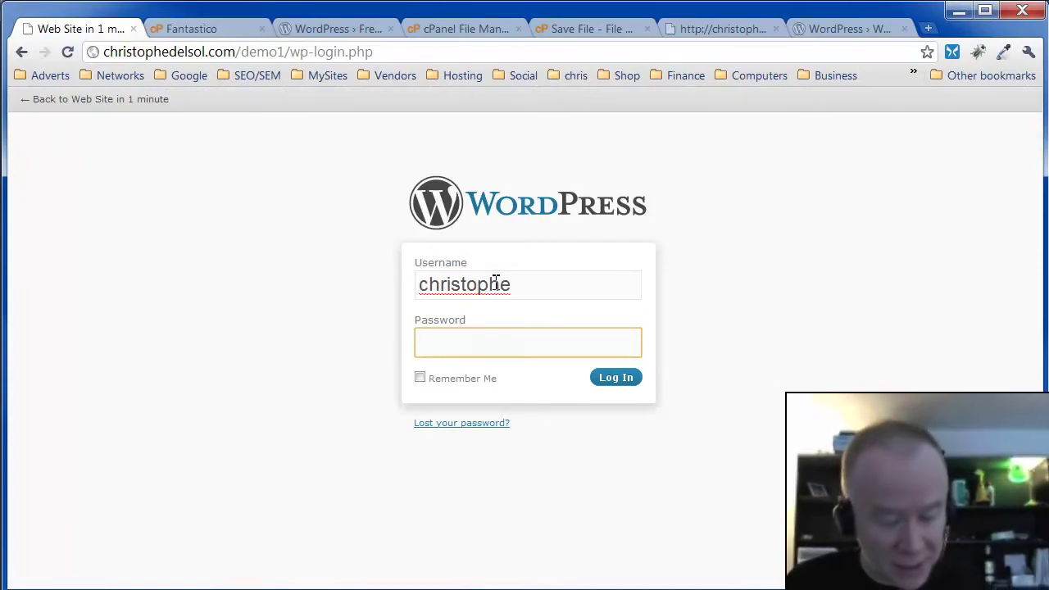
key("Return")
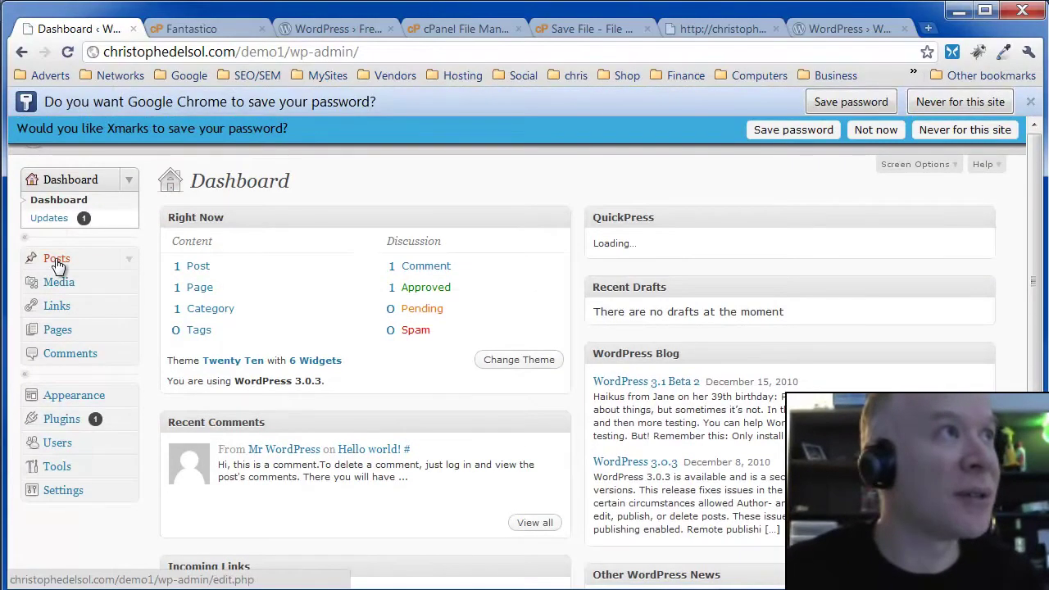
- Publish 'My First Post' reading 'Wordpress is great for blogs and website building!', then view the front page
left_click(57, 261)
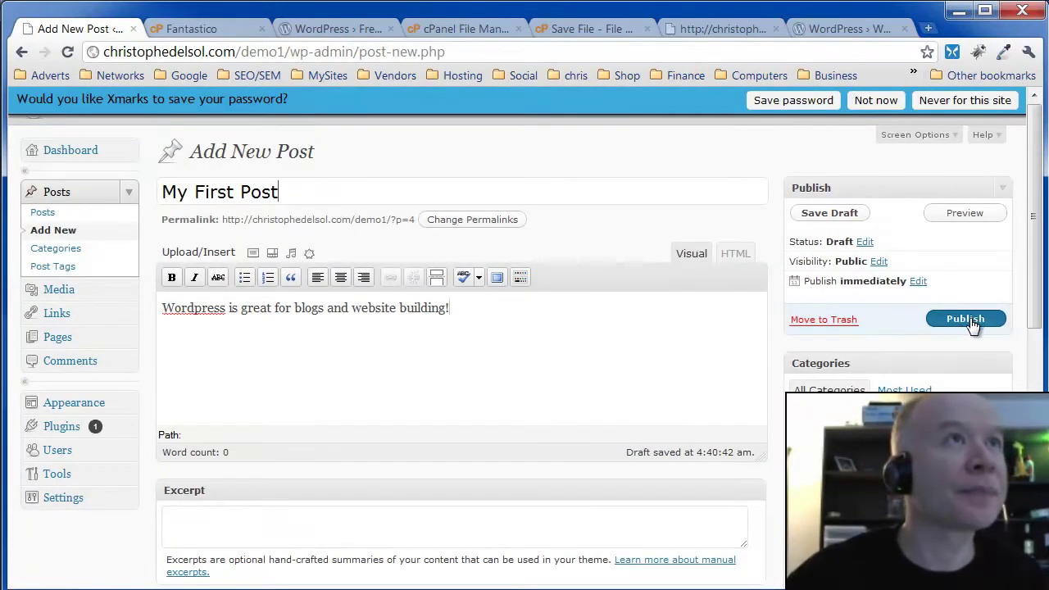
left_click(966, 321)
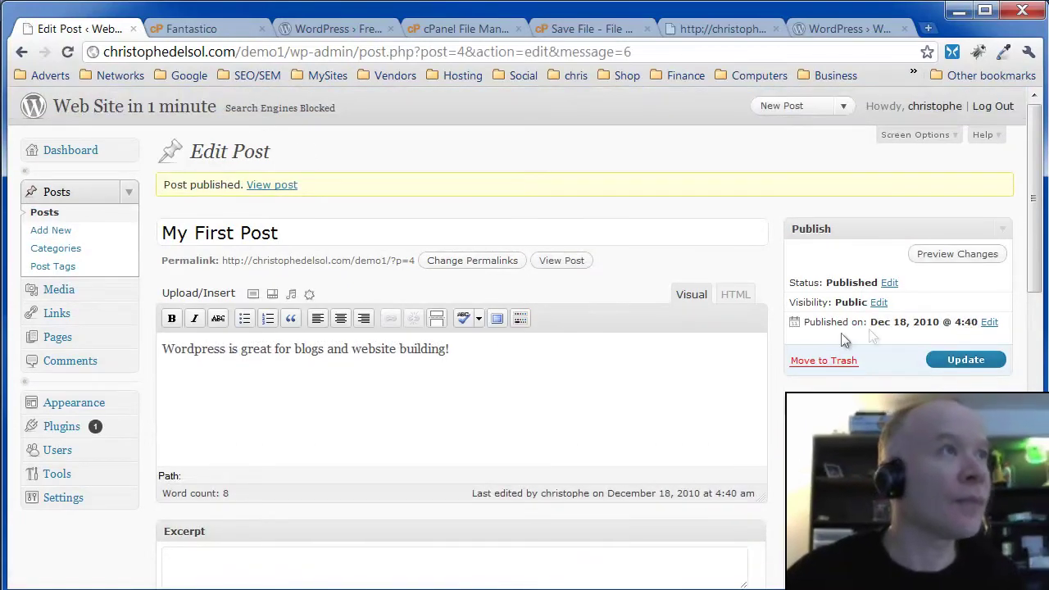
right_click(179, 105)
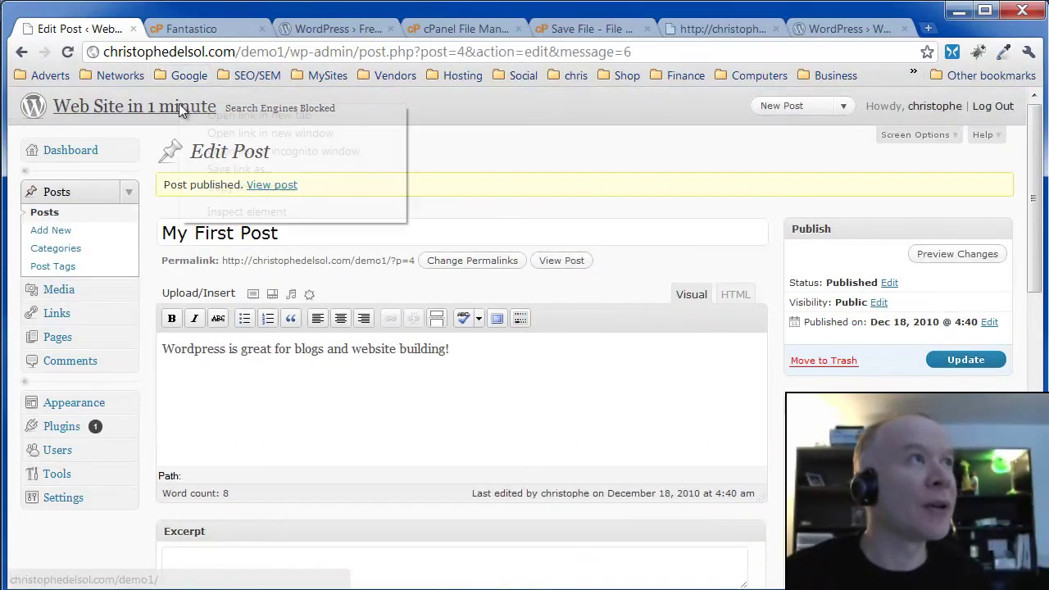
left_click(218, 114)
left_click(179, 28)
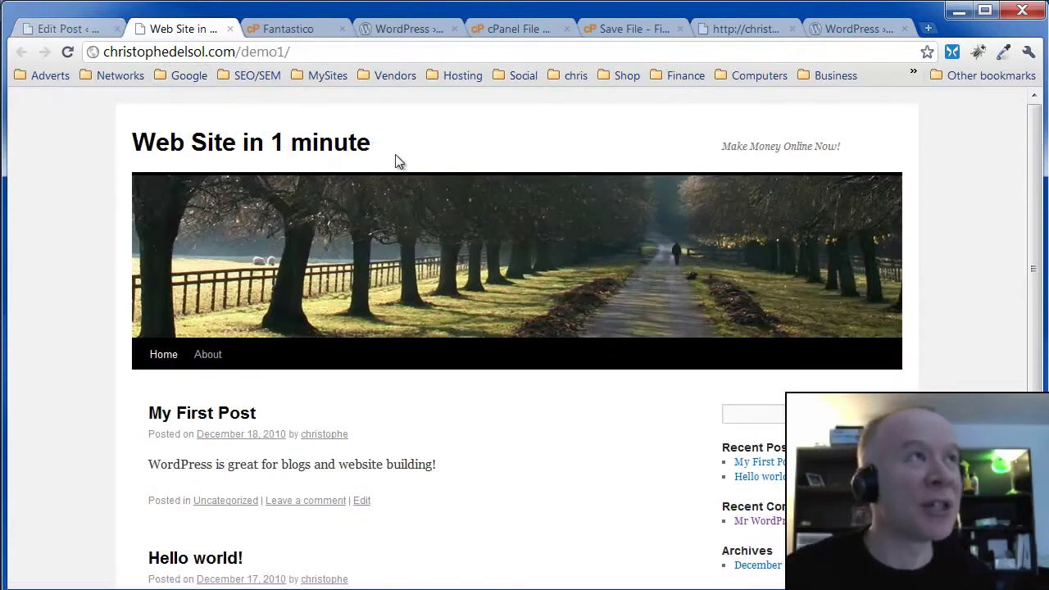
- Review My First Post shown above Hello world! on the demo1 front page
left_click_drag(136, 409, 421, 495)
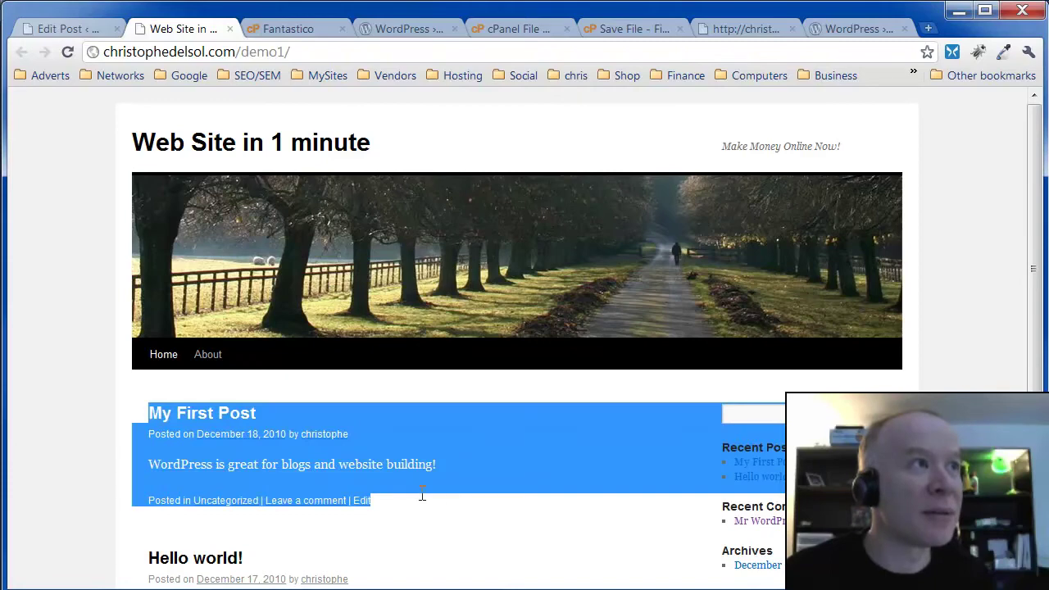
left_click(499, 466)
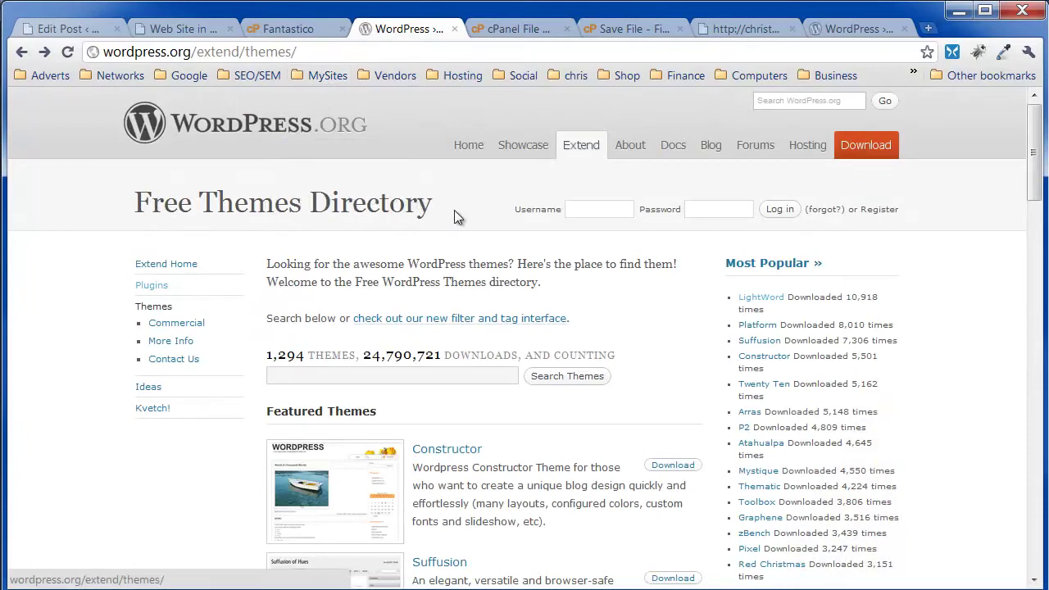
- Find LightWord in the WordPress theme installer and install LightWord 2.0.0.5 for demo1
left_click_drag(134, 203, 252, 210)
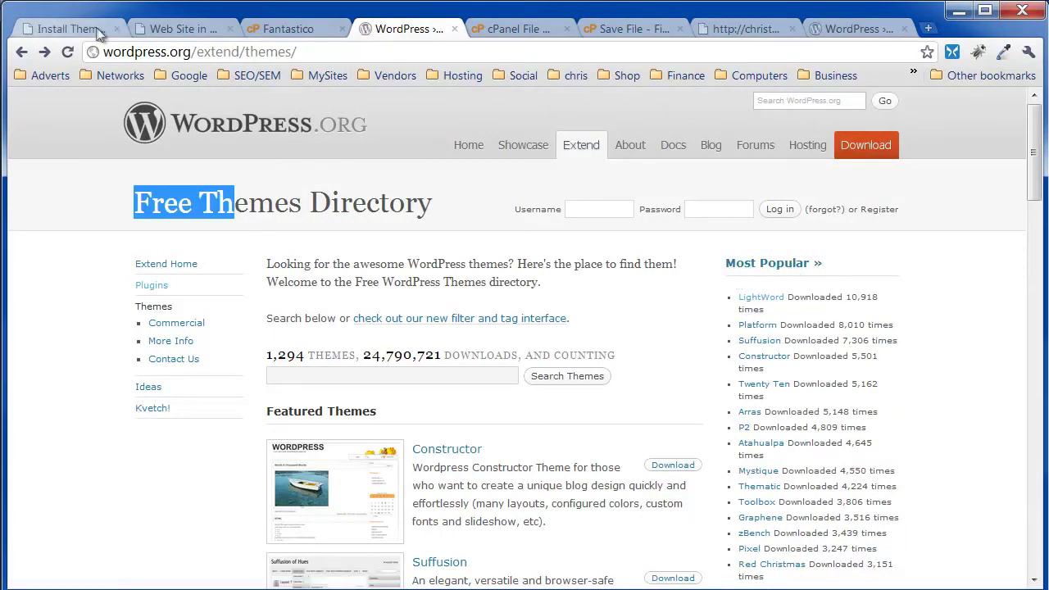
left_click(69, 29)
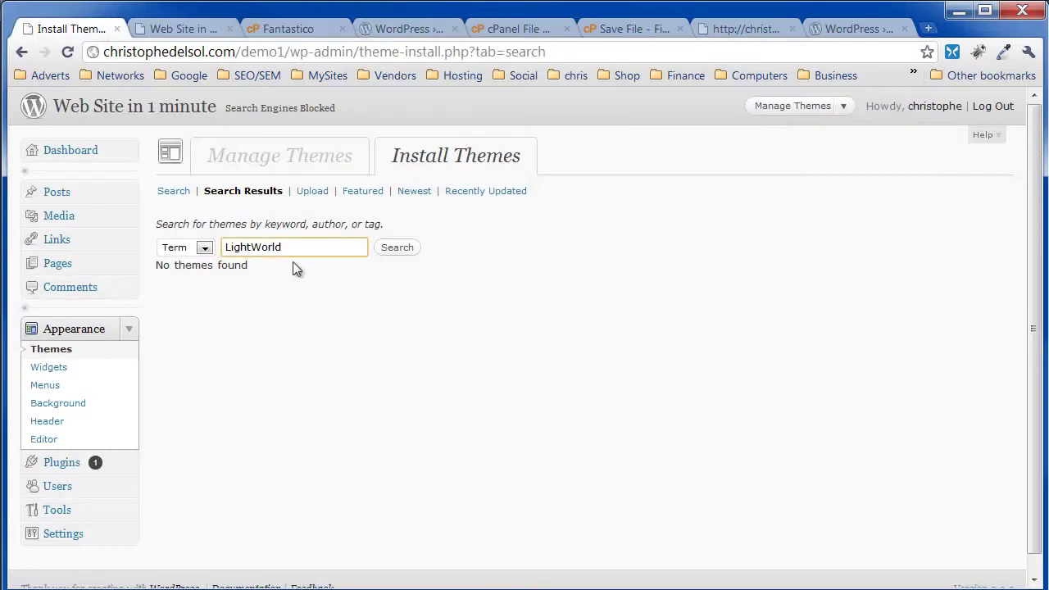
left_click(385, 251)
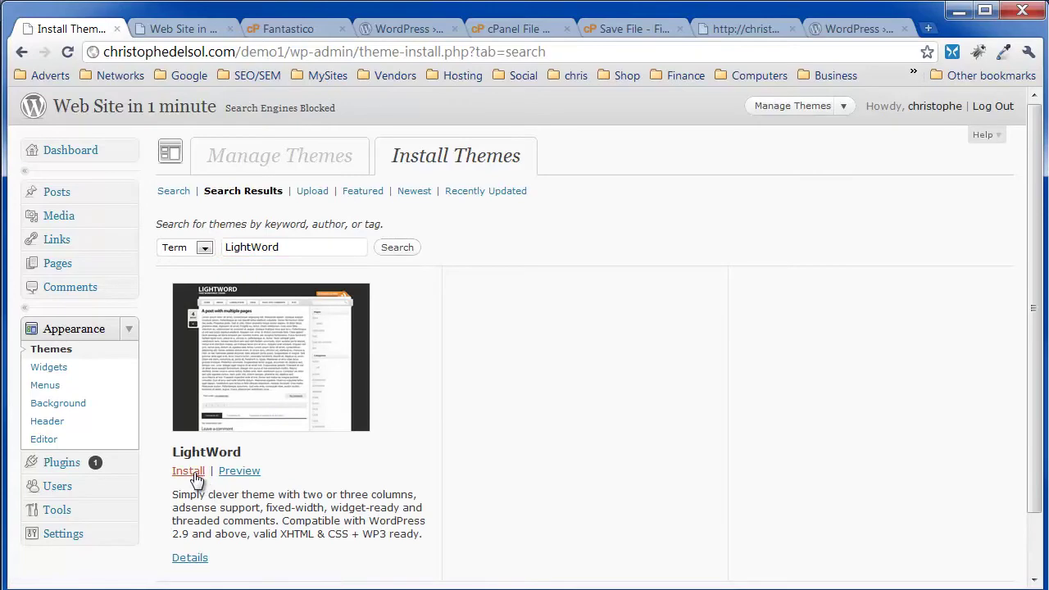
left_click(192, 472)
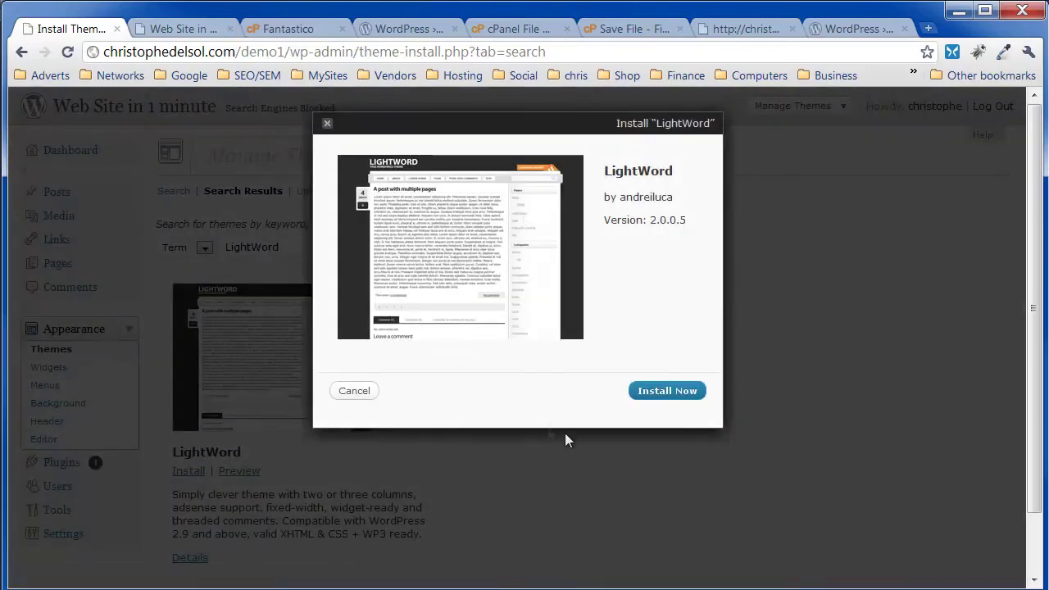
left_click(670, 397)
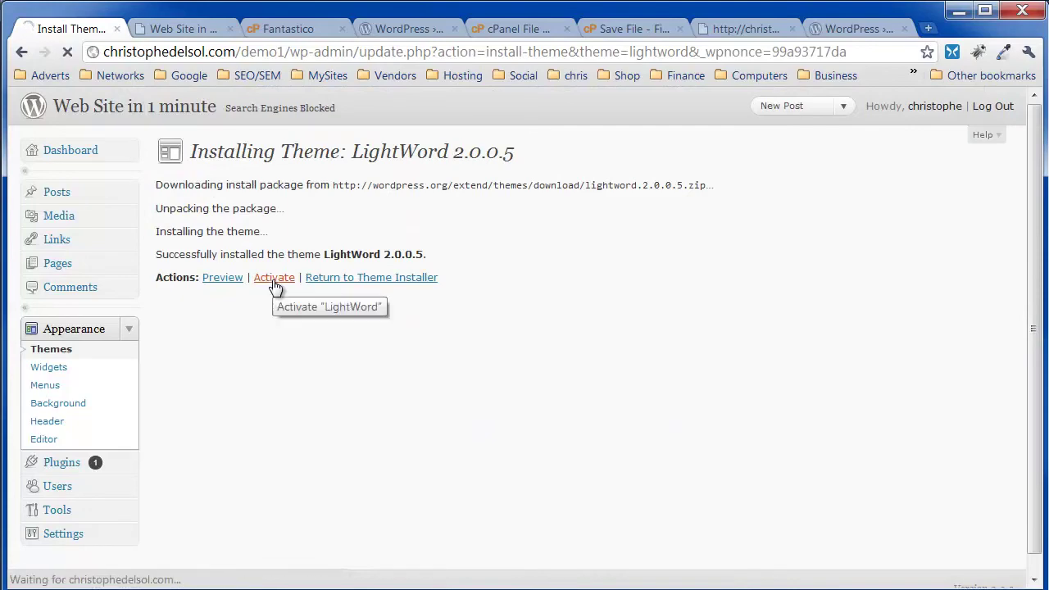
- Reload the demo1 front page to show the dark LightWord design with My First Post and Hello world!
left_click(180, 27)
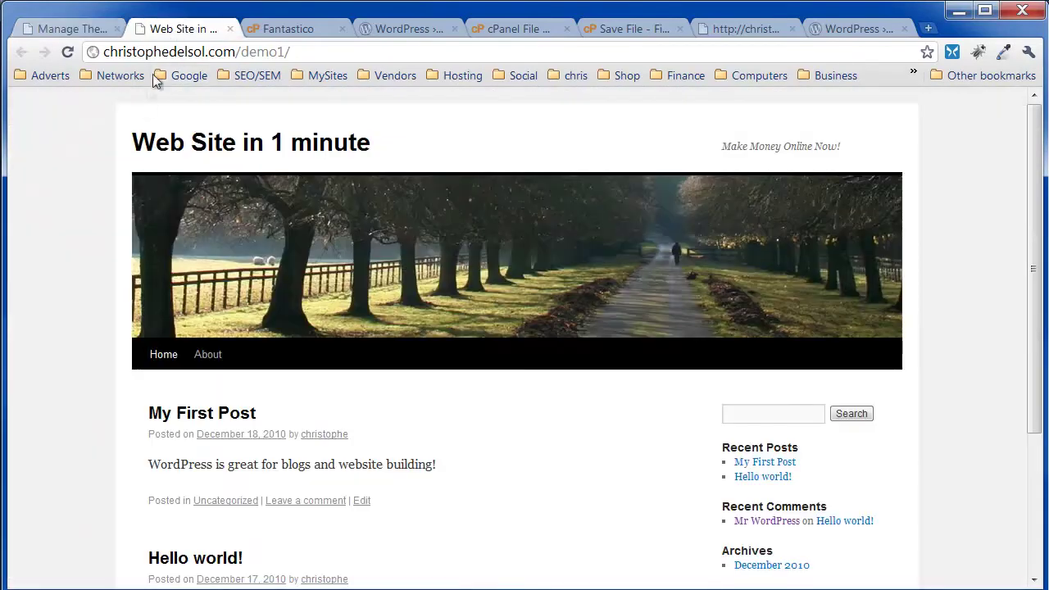
left_click(68, 53)
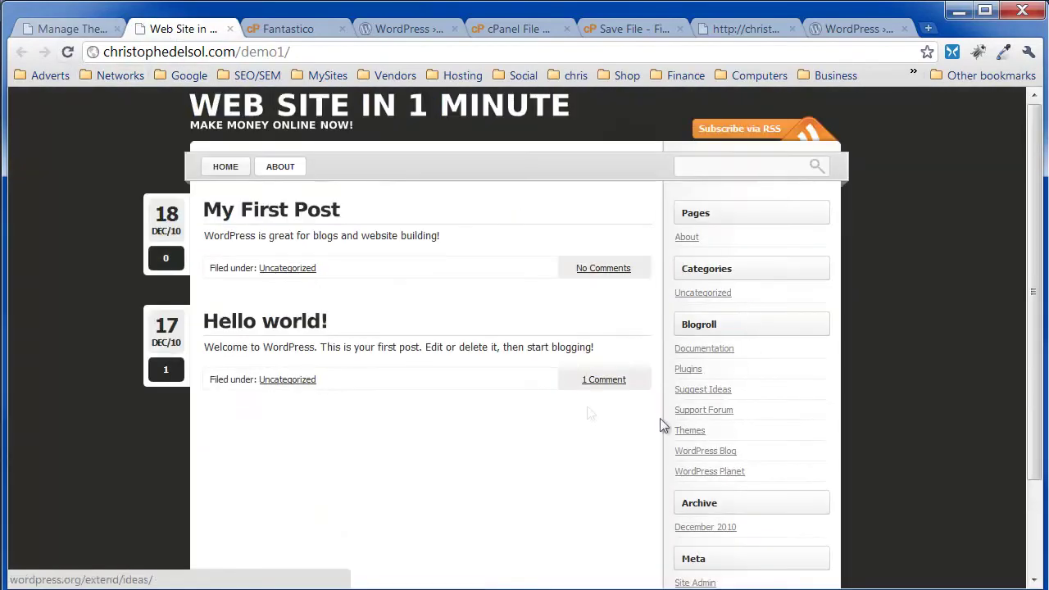